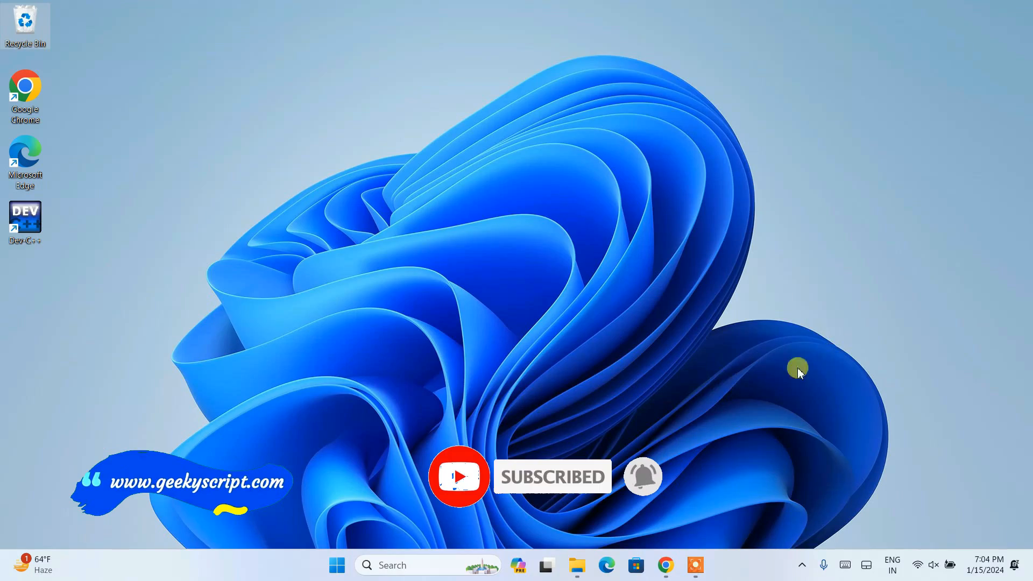
# Switch to Chrome, search Google for "postgresql download" and open the postgresql.org Downloads result.
pyautogui.click(668, 566)
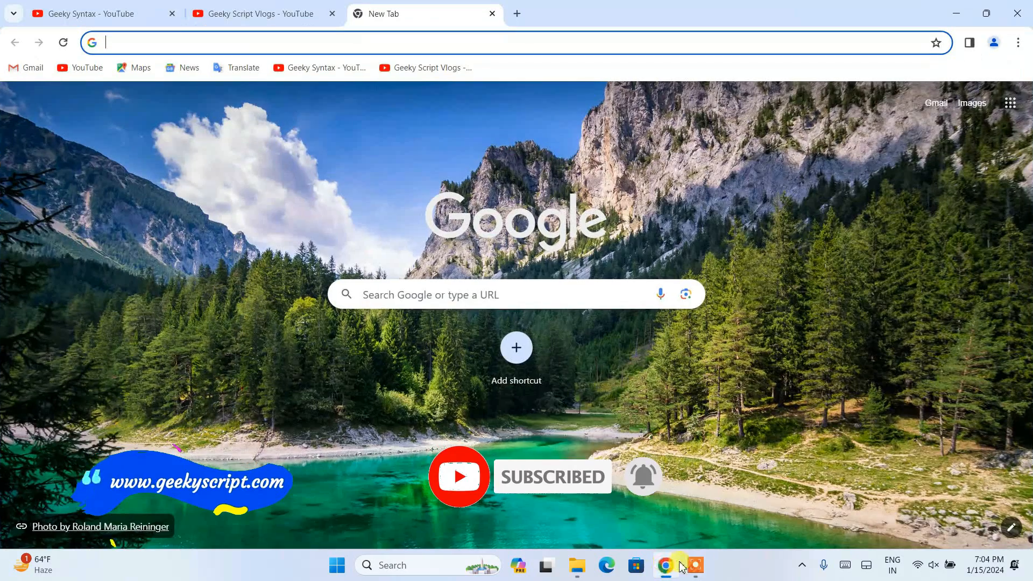
pyautogui.click(427, 39)
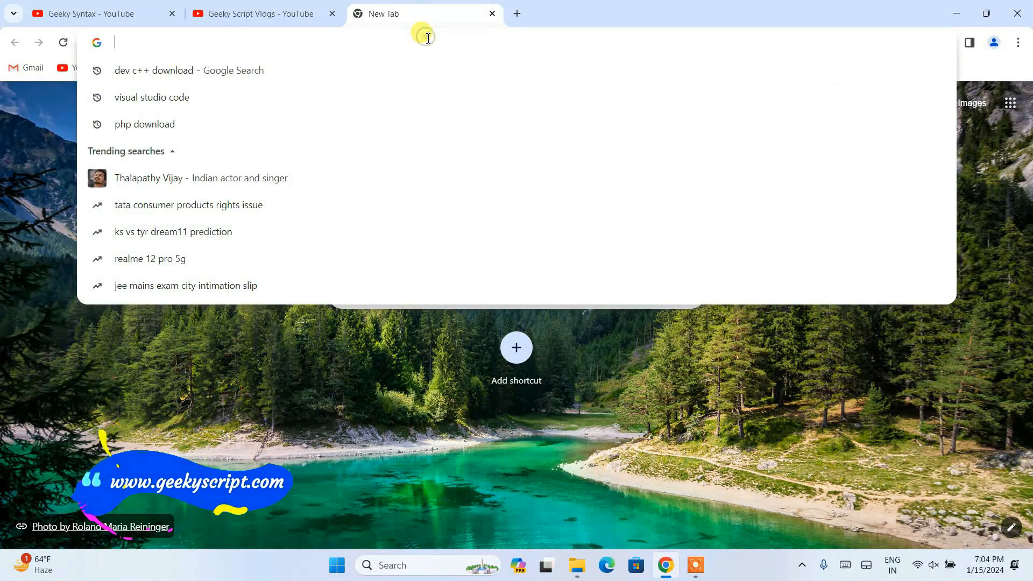
pyautogui.write('post')
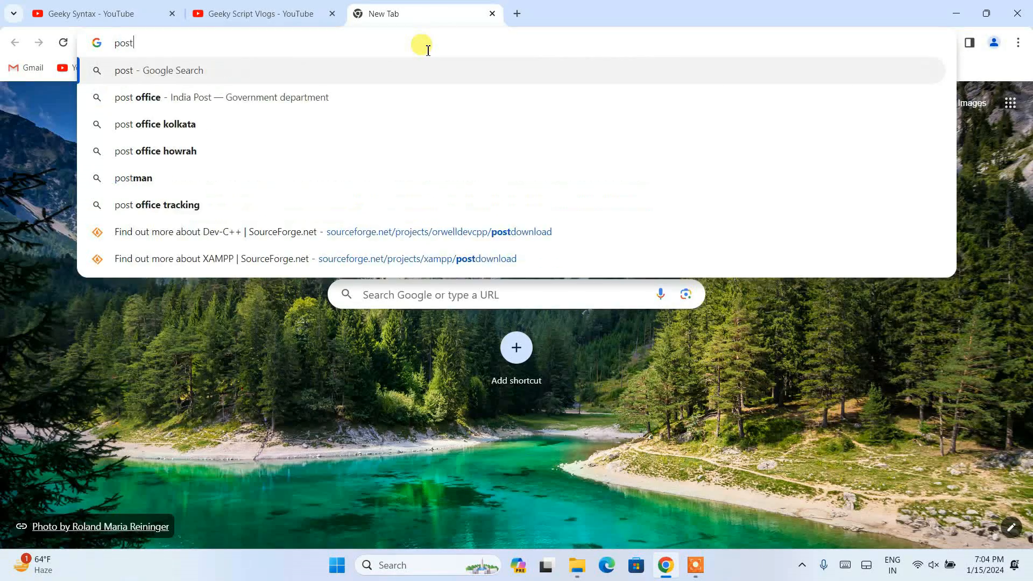
pyautogui.write('gresql')
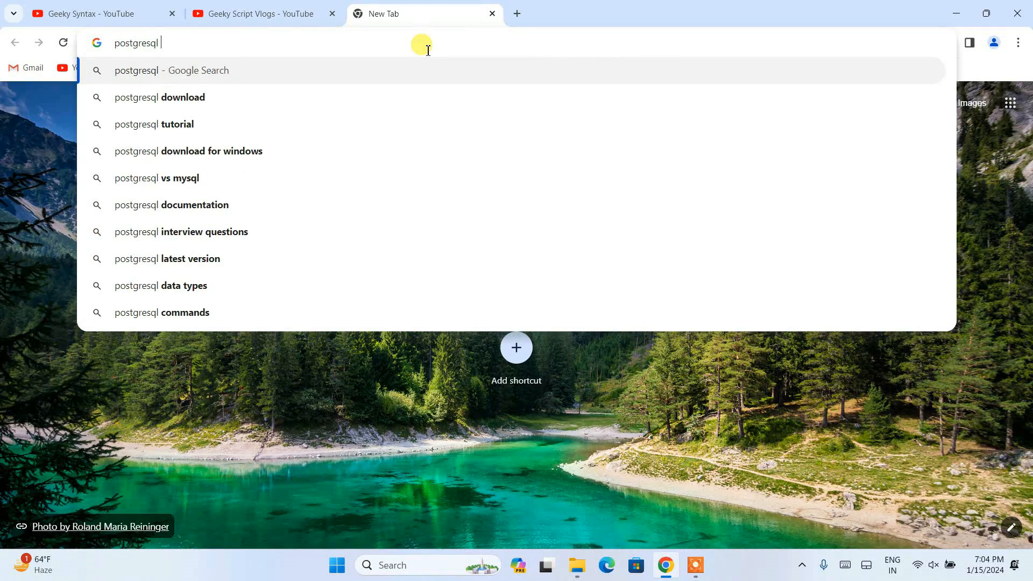
pyautogui.press('Down')
pyautogui.press('Return')
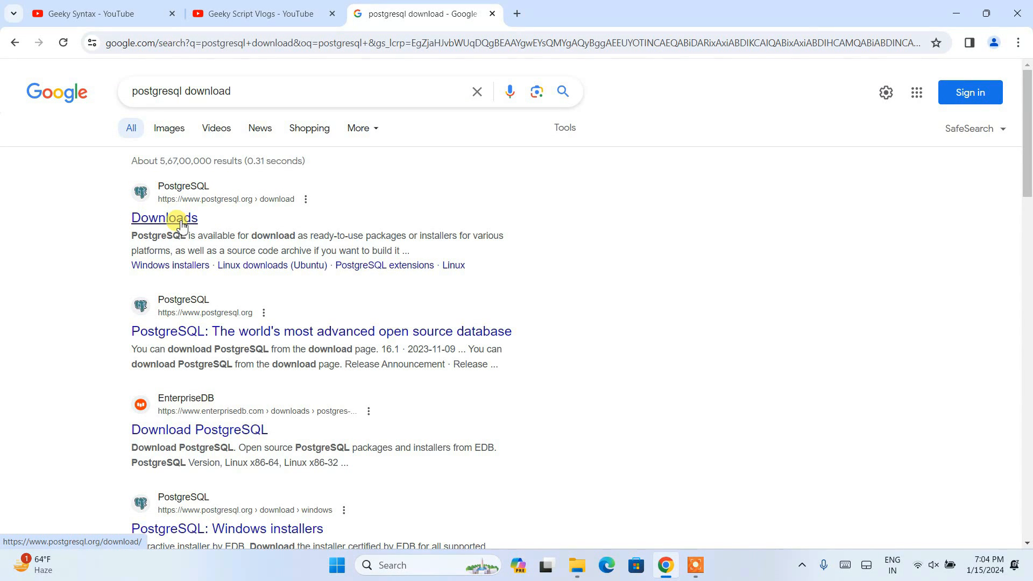
pyautogui.click(181, 218)
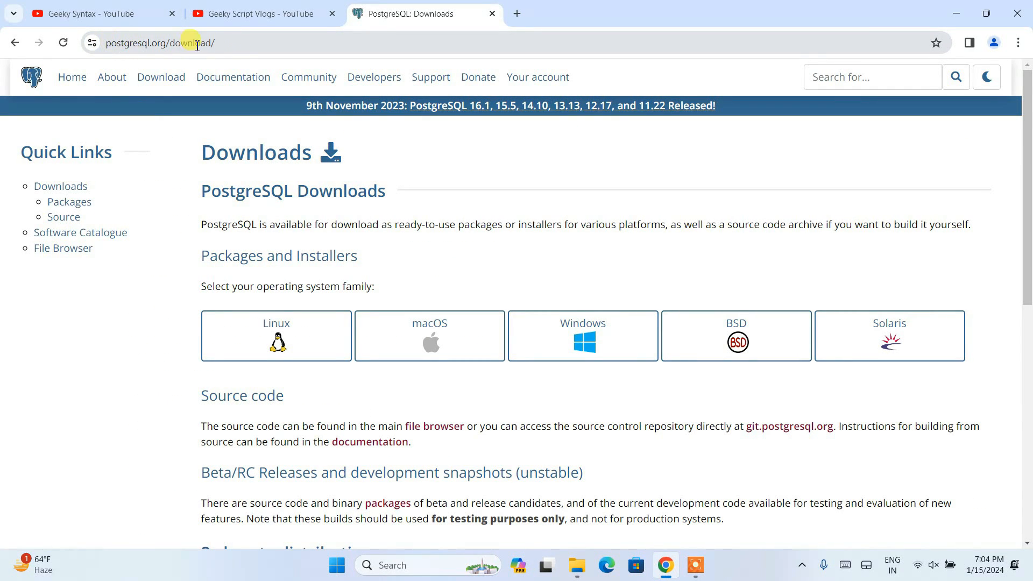
# Open the Windows installers page from the PostgreSQL Downloads page.
pyautogui.click(248, 42)
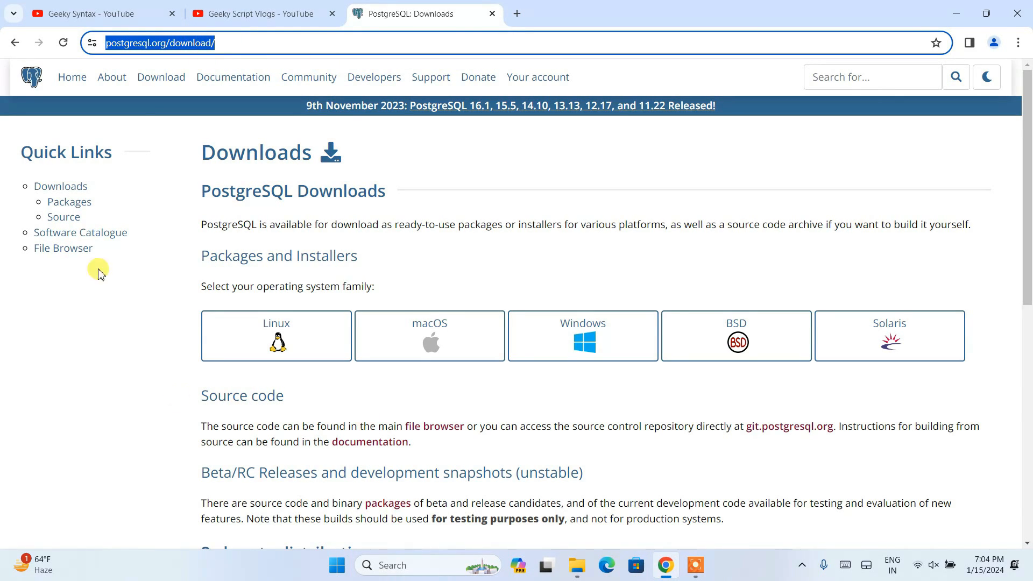
pyautogui.click(476, 157)
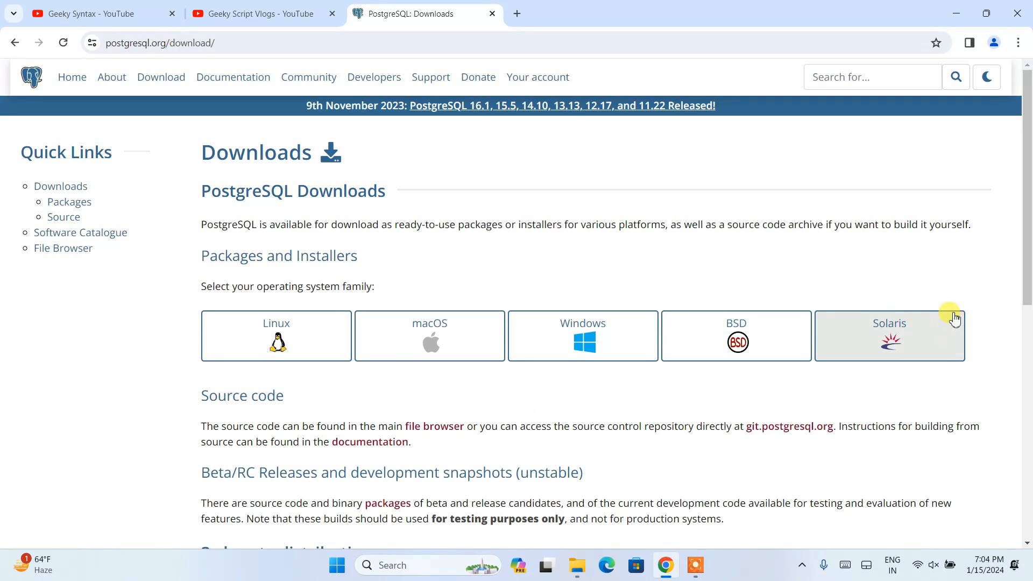
pyautogui.click(581, 330)
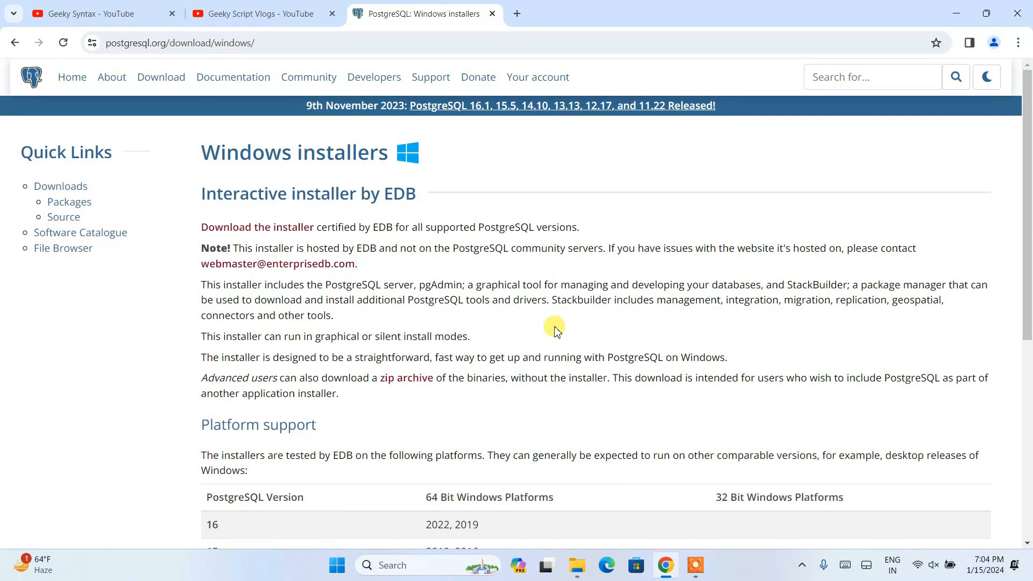
# Check the Windows platform support for PostgreSQL 16 and open EDB's installer download page.
pyautogui.scroll(-5, 433, 214)
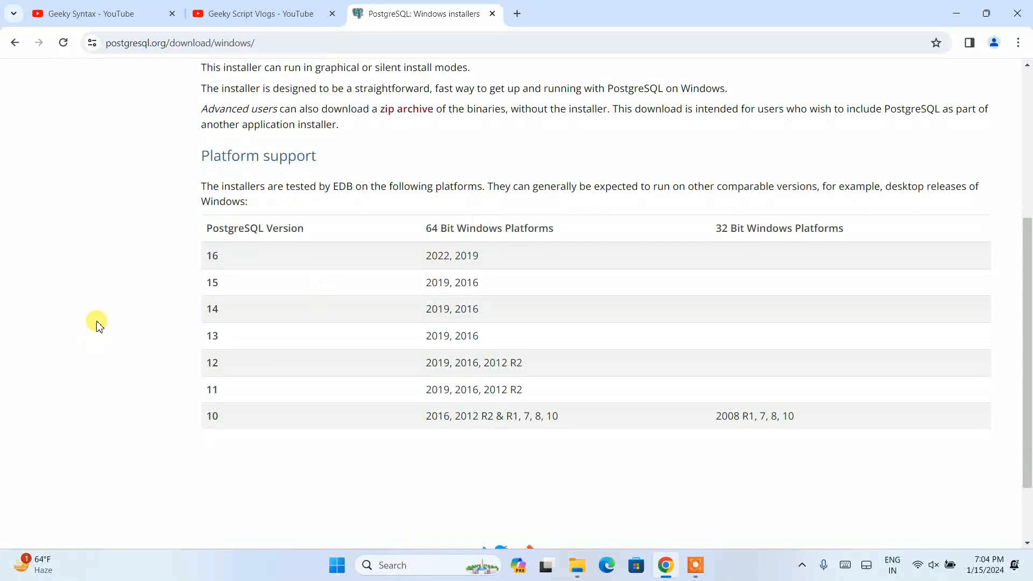
pyautogui.moveTo(207, 257); pyautogui.dragTo(219, 253)
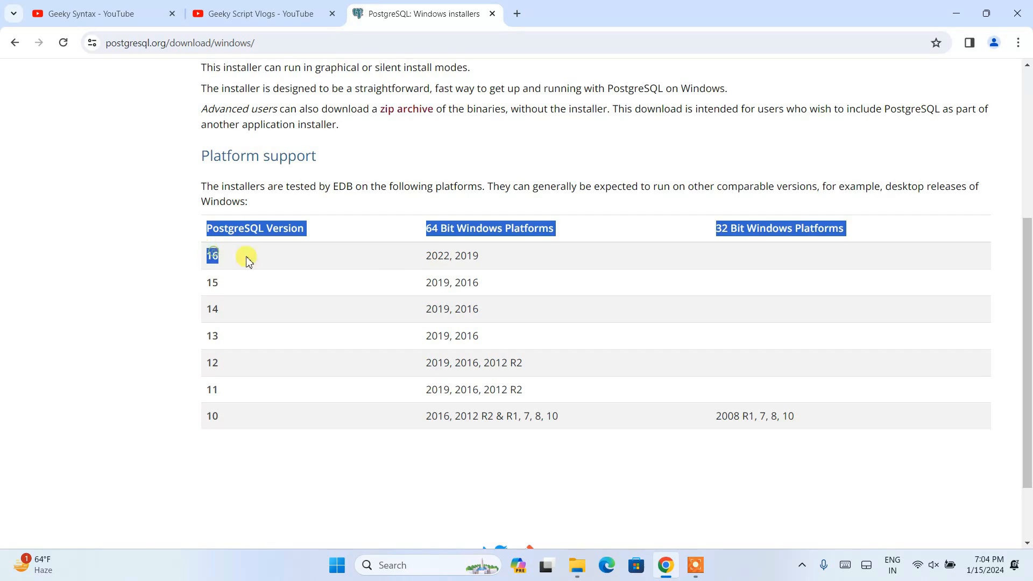
pyautogui.click(441, 258)
pyautogui.scroll(5, 598, 325)
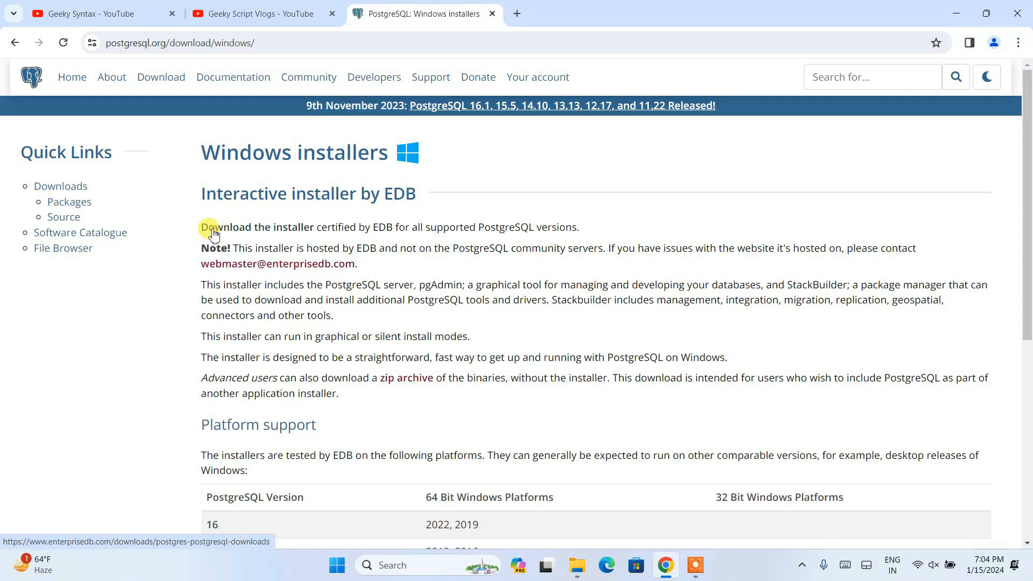
pyautogui.click(279, 231)
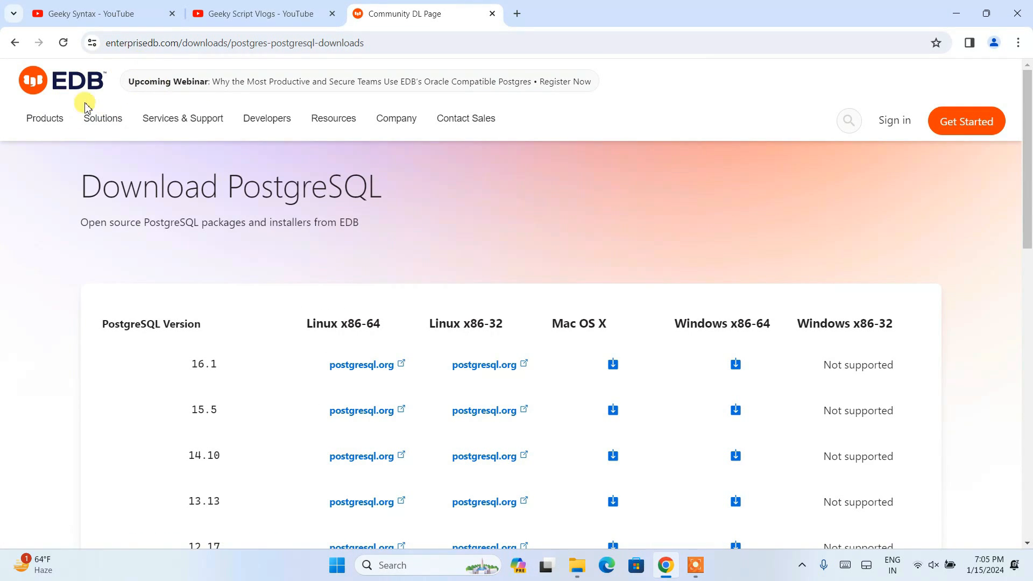
# Start downloading the PostgreSQL 16.1 installer for Windows x86-64.
pyautogui.scroll(-3, 247, 214)
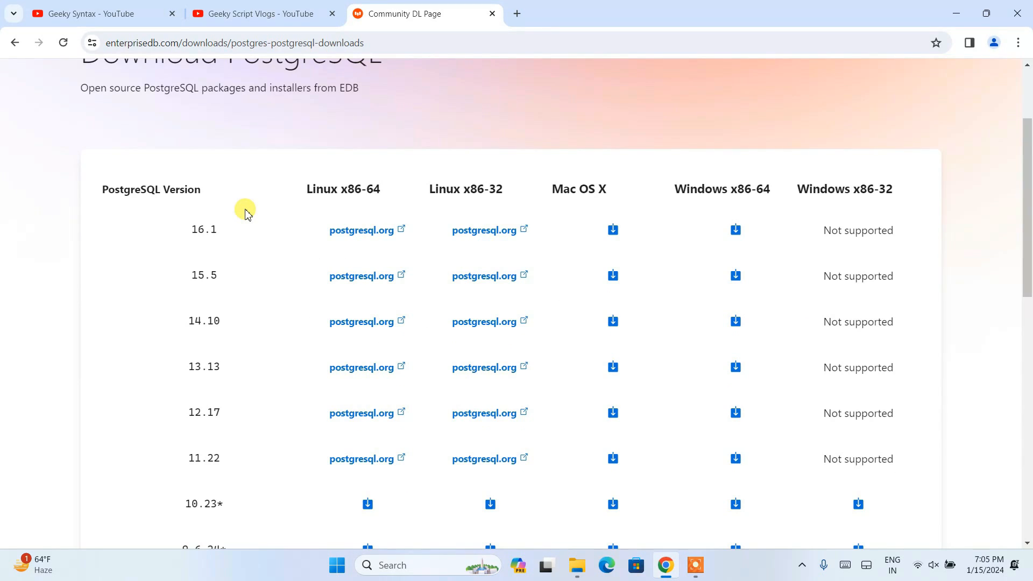
pyautogui.scroll(-1, 246, 213)
pyautogui.moveTo(181, 160); pyautogui.dragTo(224, 165)
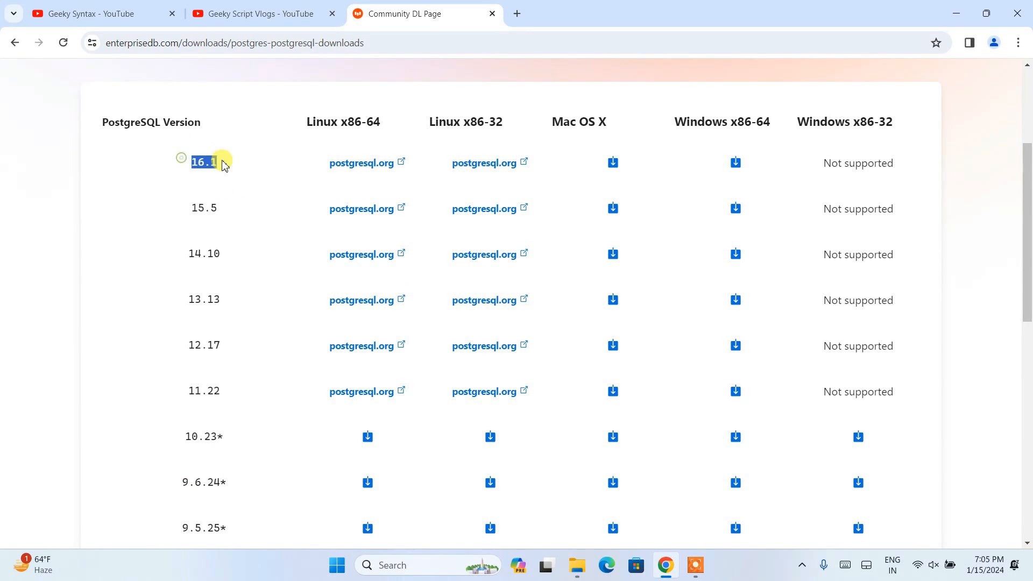
pyautogui.click(230, 164)
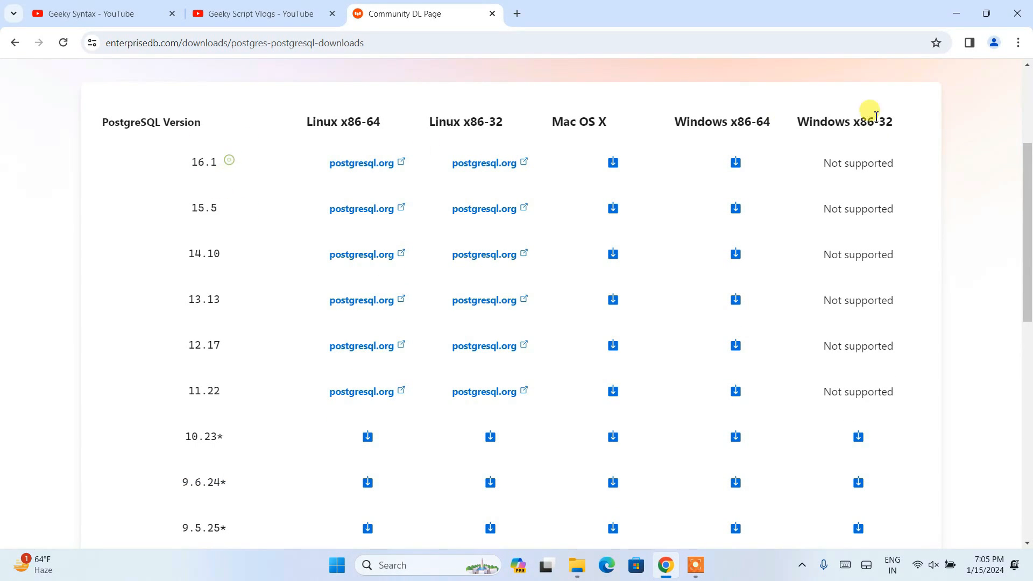
pyautogui.click(737, 162)
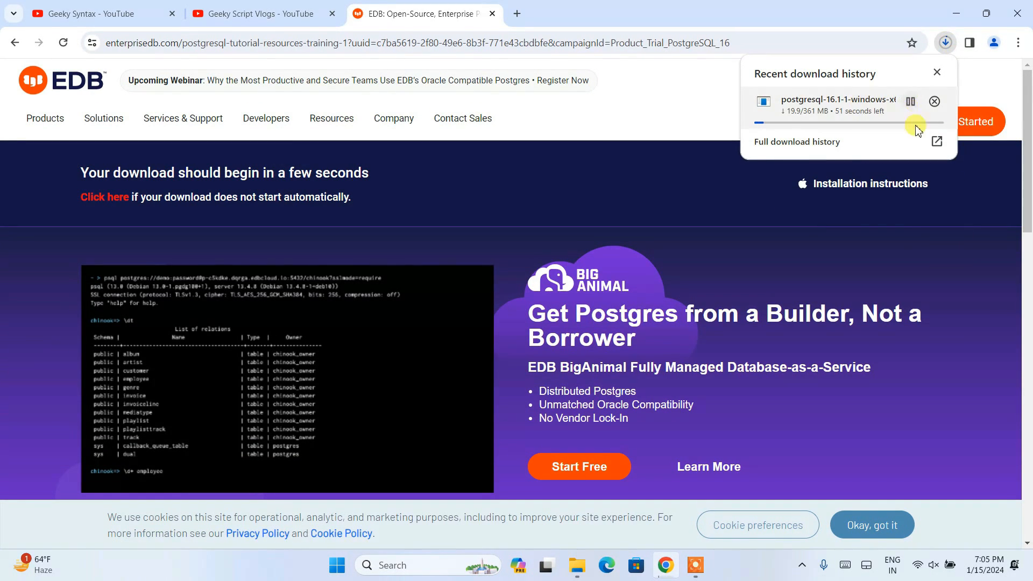
# Cancel the running installer download and minimize the browser.
pyautogui.click(935, 101)
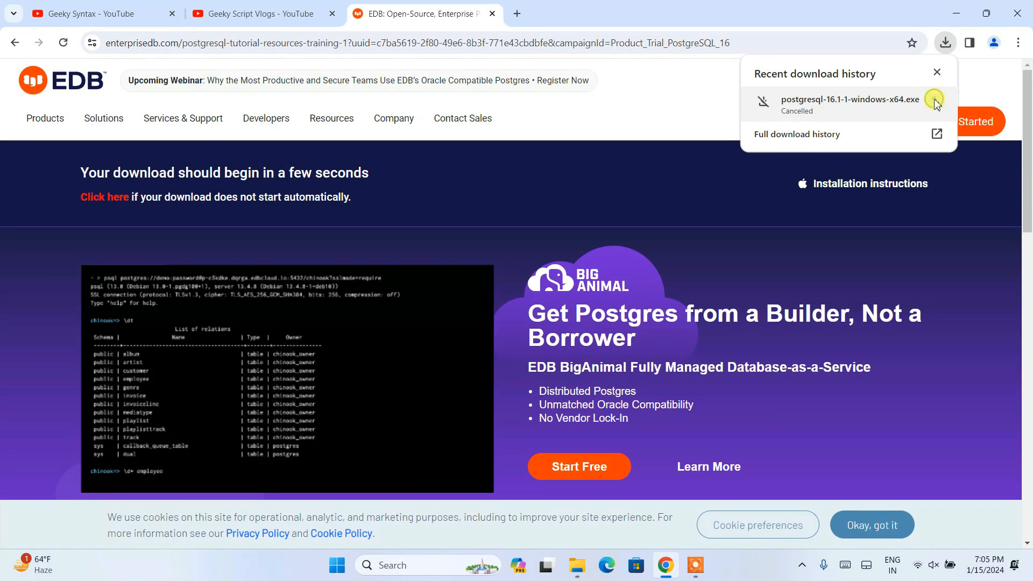
pyautogui.click(962, 14)
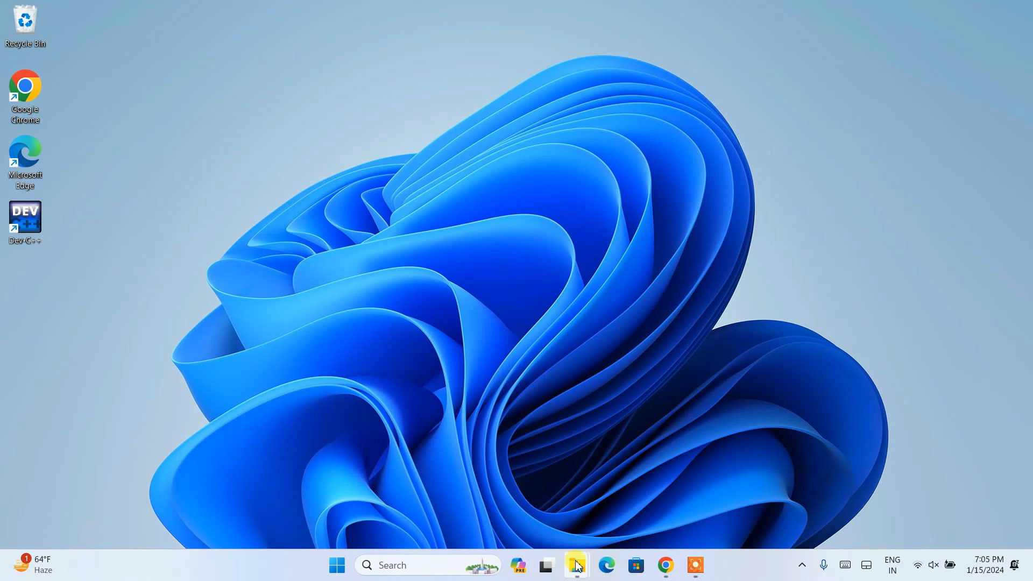
# Switch to File Explorer's Software folder, run postgresql-16.1-1-windows-x64.exe, and allow the unverified app to install.
pyautogui.moveTo(576, 565)
pyautogui.click(554, 447)
pyautogui.click(172, 150)
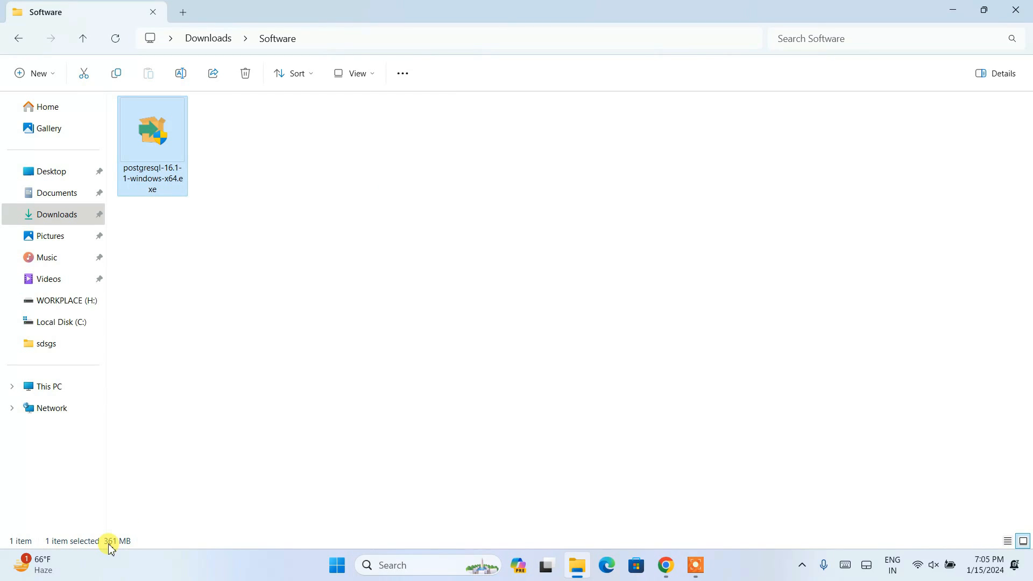
pyautogui.click(360, 385)
pyautogui.doubleClick(171, 139)
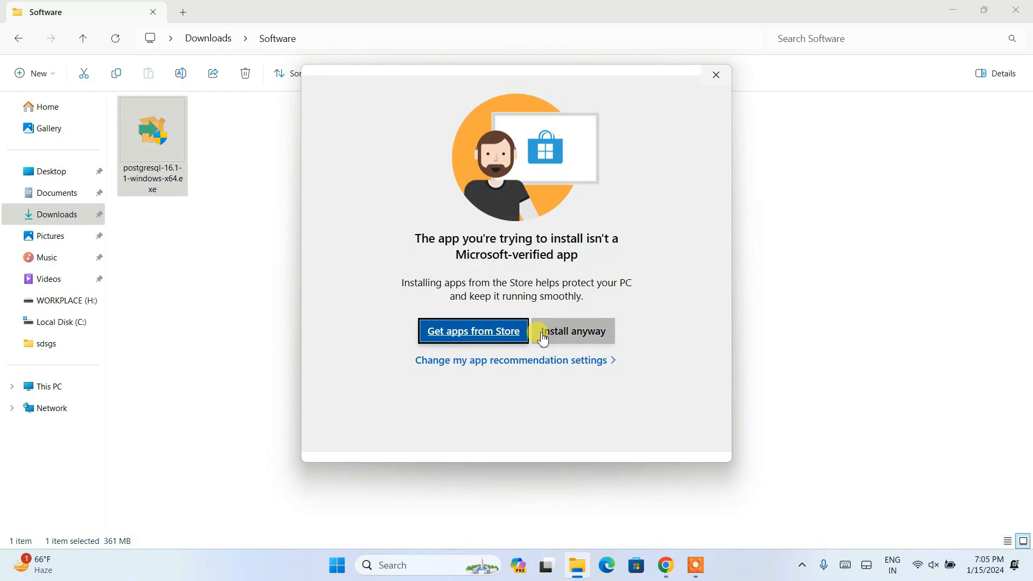
pyautogui.click(574, 332)
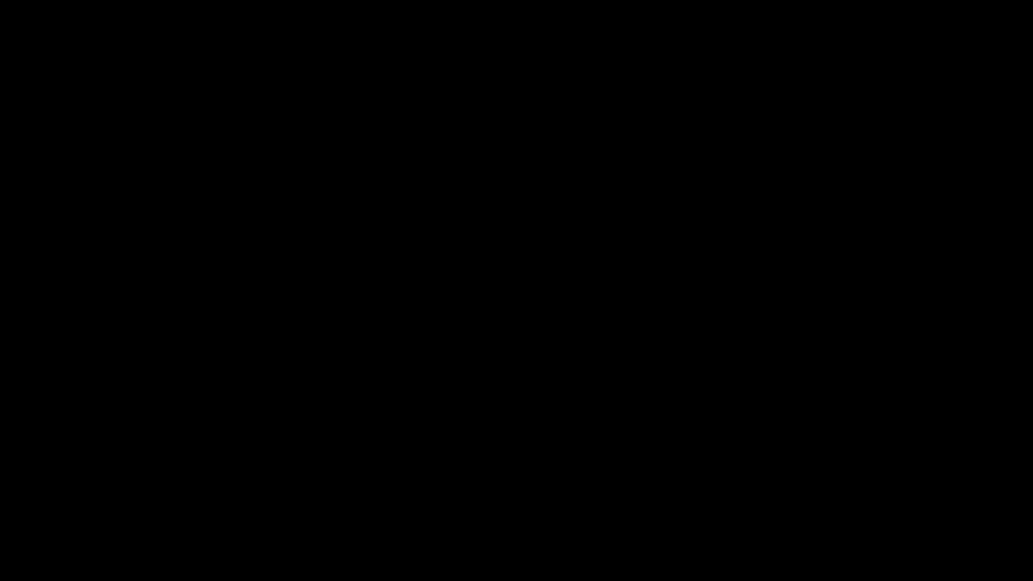
pyautogui.click(460, 399)
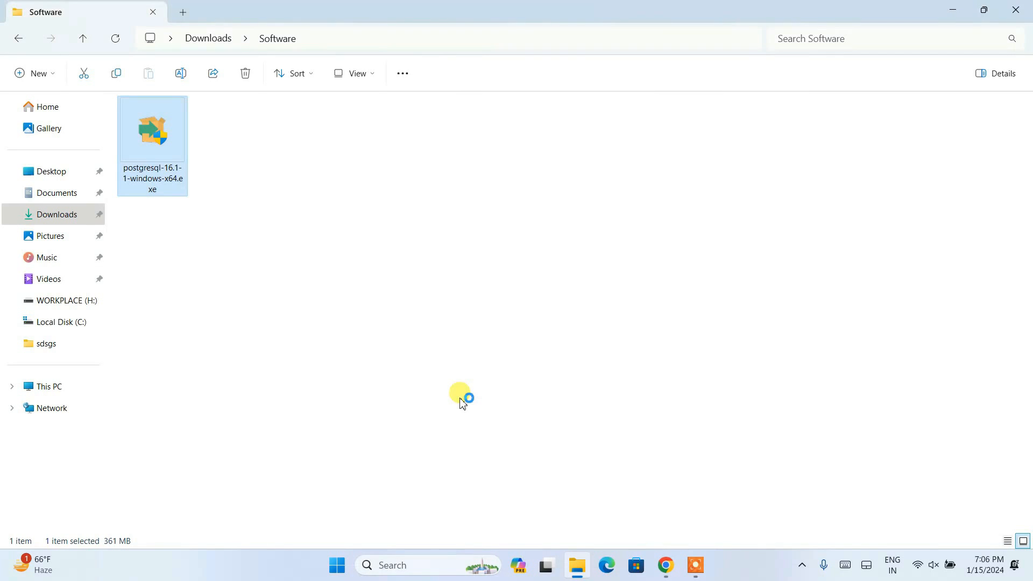
pyautogui.click(953, 11)
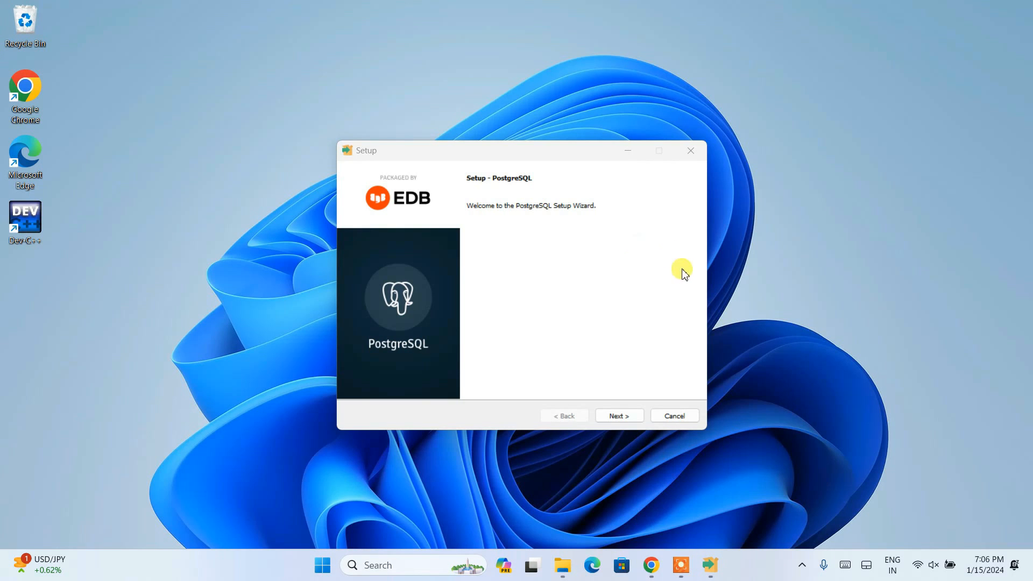
# Begin the PostgreSQL setup and keep C:\Program Files\PostgreSQL\16 as the installation directory, leaving the folder browser without choosing another.
pyautogui.click(620, 416)
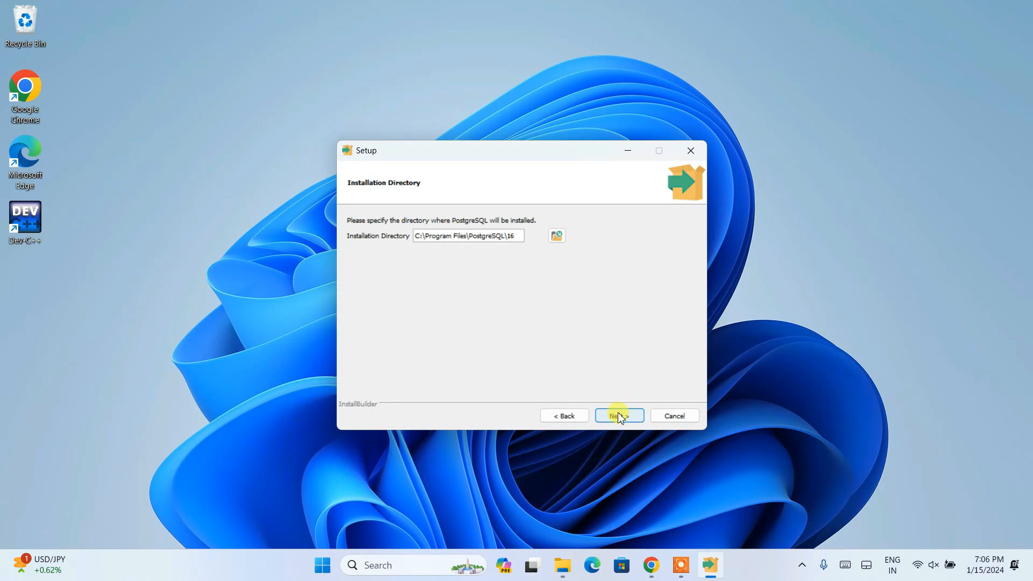
pyautogui.moveTo(418, 239); pyautogui.dragTo(553, 237)
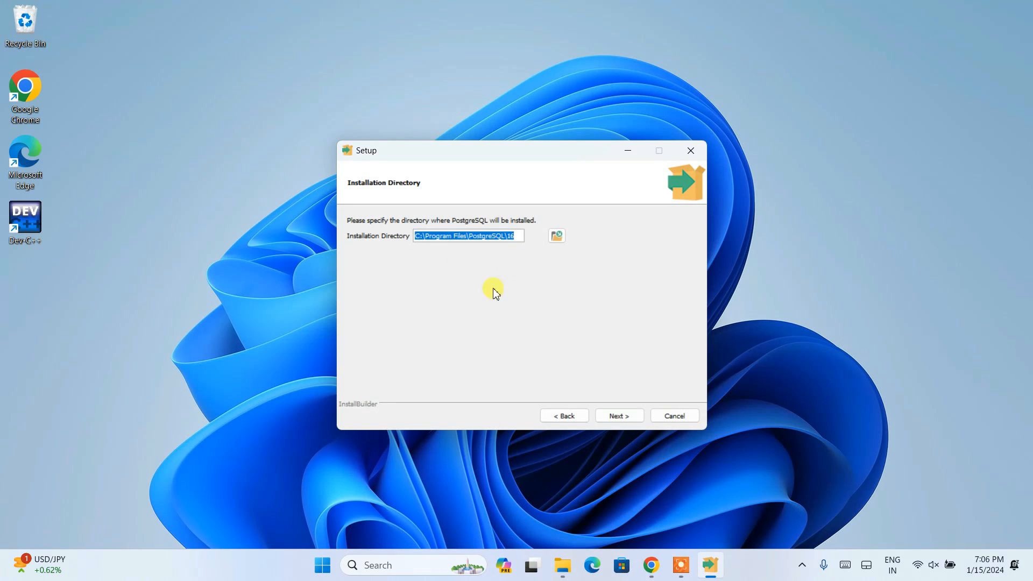
pyautogui.click(560, 235)
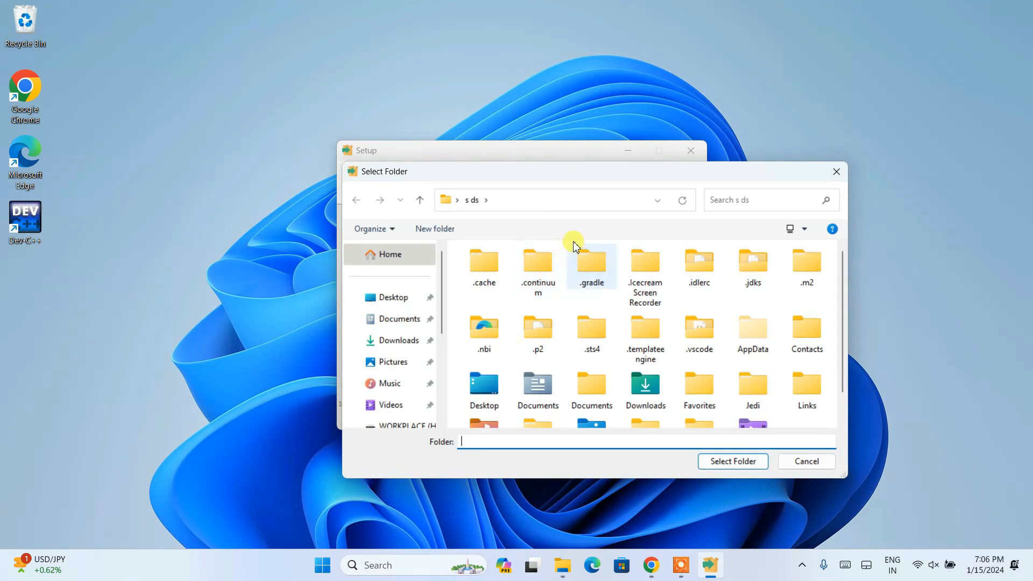
pyautogui.moveTo(647, 193); pyautogui.dragTo(643, 171)
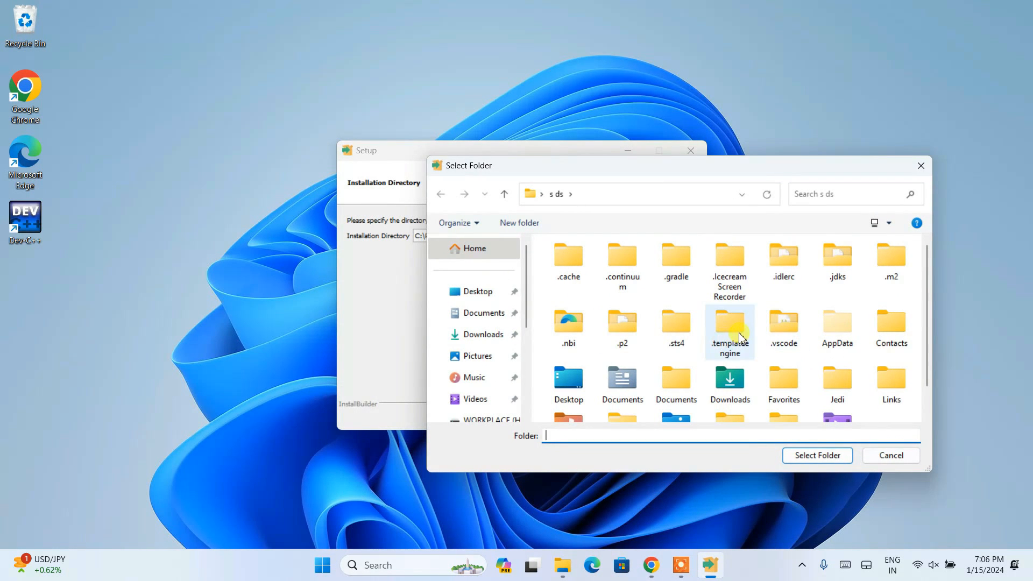
pyautogui.click(891, 455)
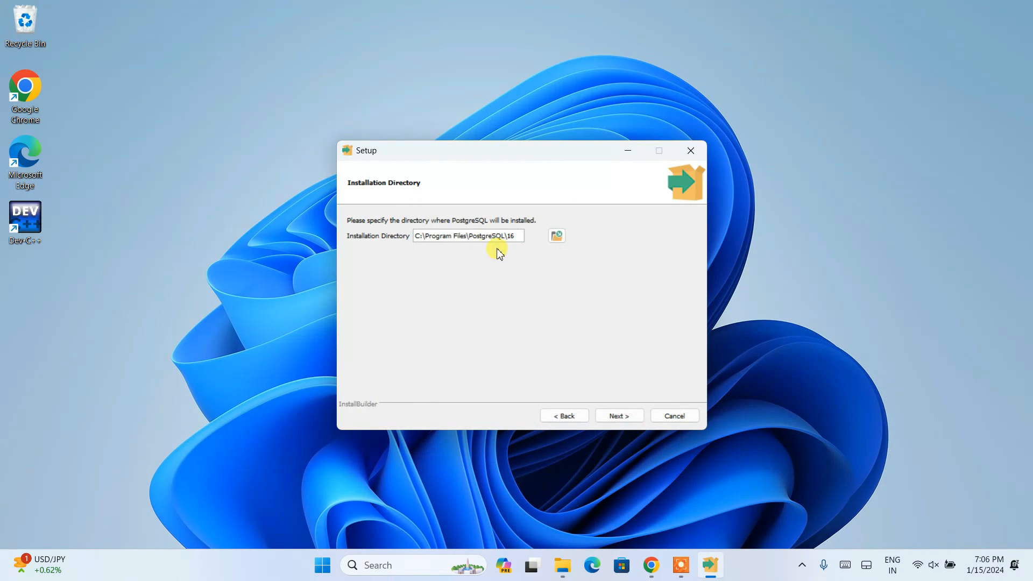
pyautogui.click(619, 416)
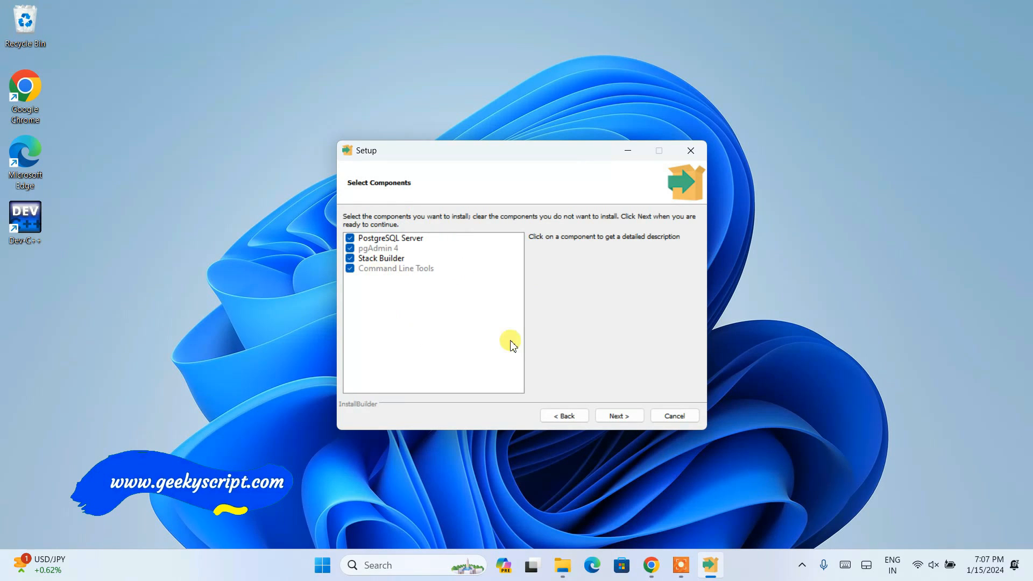
# Accept all the preselected PostgreSQL components and keep the default data directory under PostgreSQL\16\data.
pyautogui.click(619, 416)
pyautogui.moveTo(475, 237); pyautogui.dragTo(508, 240)
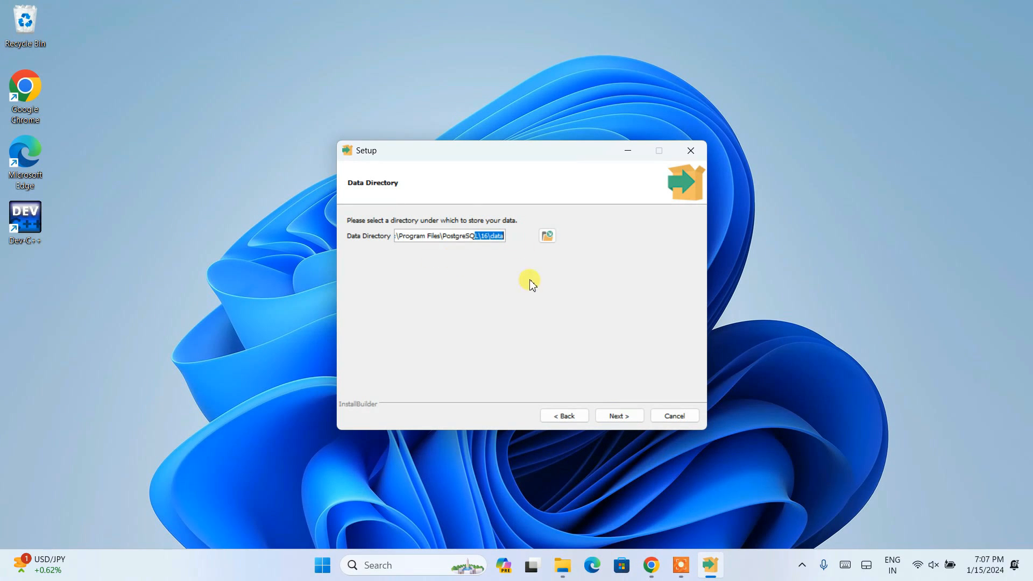
pyautogui.click(619, 417)
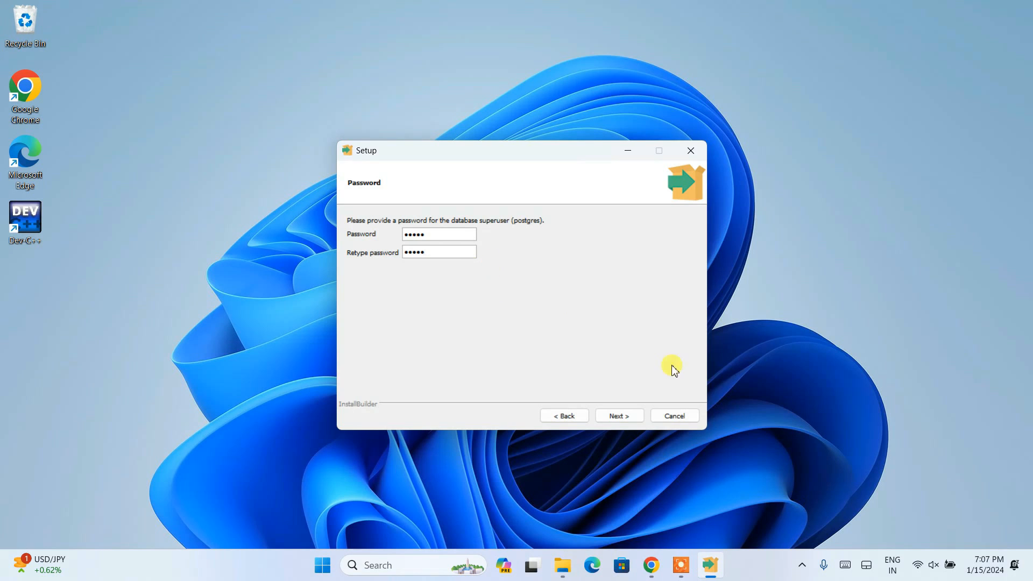
# Confirm the database superuser password and keep 5432 as the server's port.
pyautogui.click(629, 421)
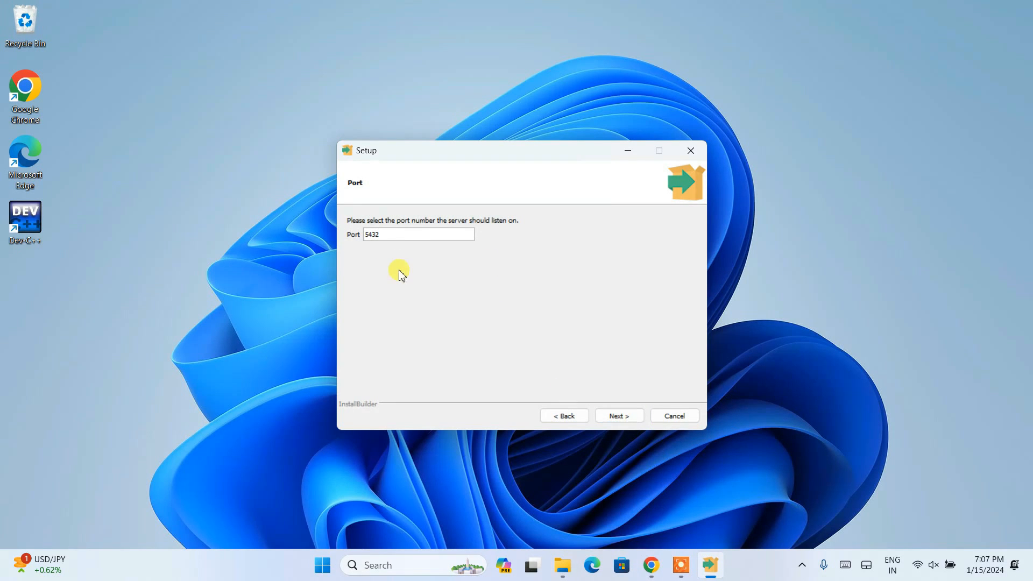
pyautogui.moveTo(392, 234); pyautogui.dragTo(352, 234)
pyautogui.click(370, 234)
pyautogui.click(619, 416)
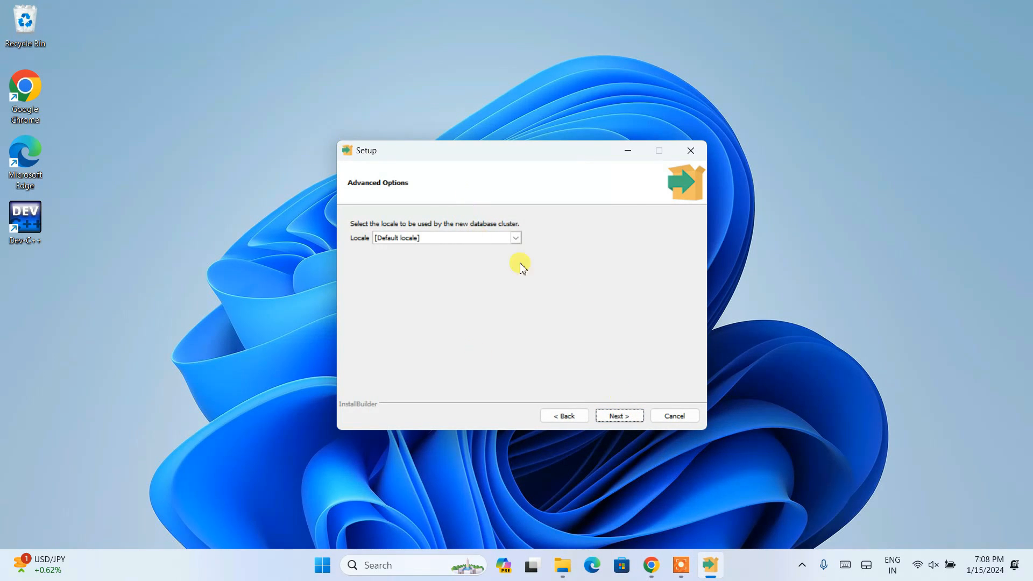
# Keep the default locale for the database cluster, accept the pre-installation summary and start installing PostgreSQL.
pyautogui.click(516, 238)
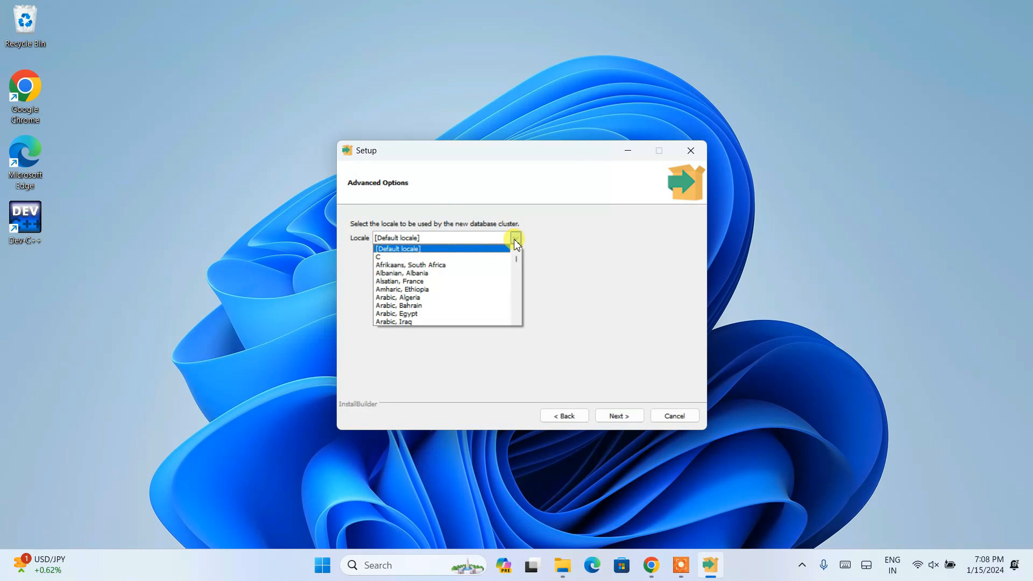
pyautogui.click(625, 269)
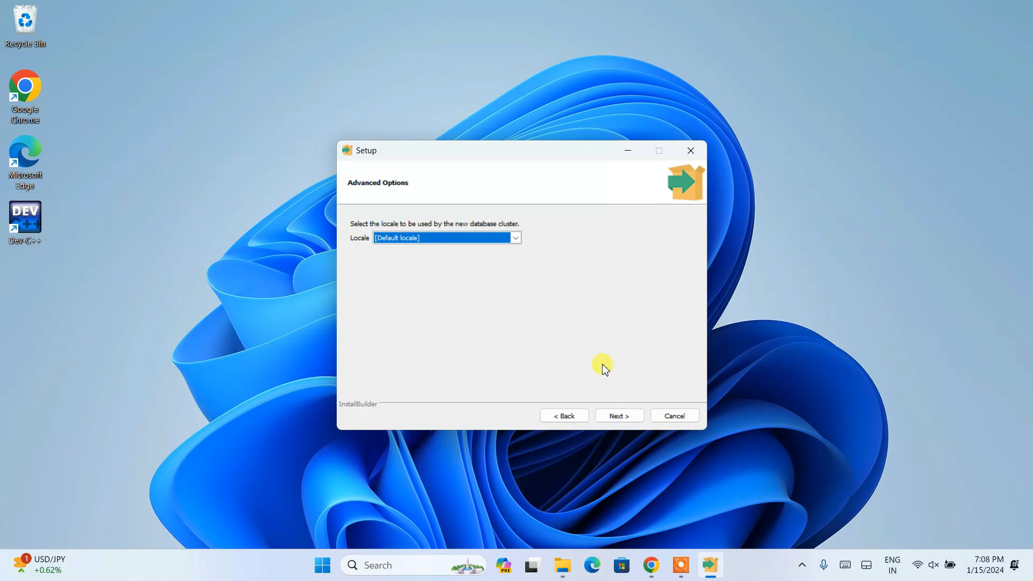
pyautogui.click(638, 421)
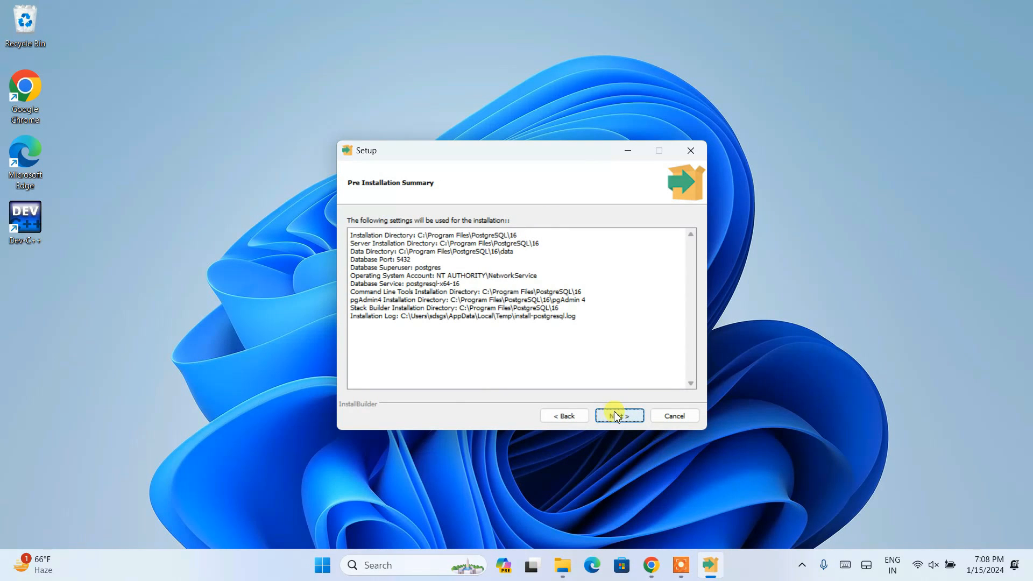
pyautogui.click(617, 417)
pyautogui.click(620, 417)
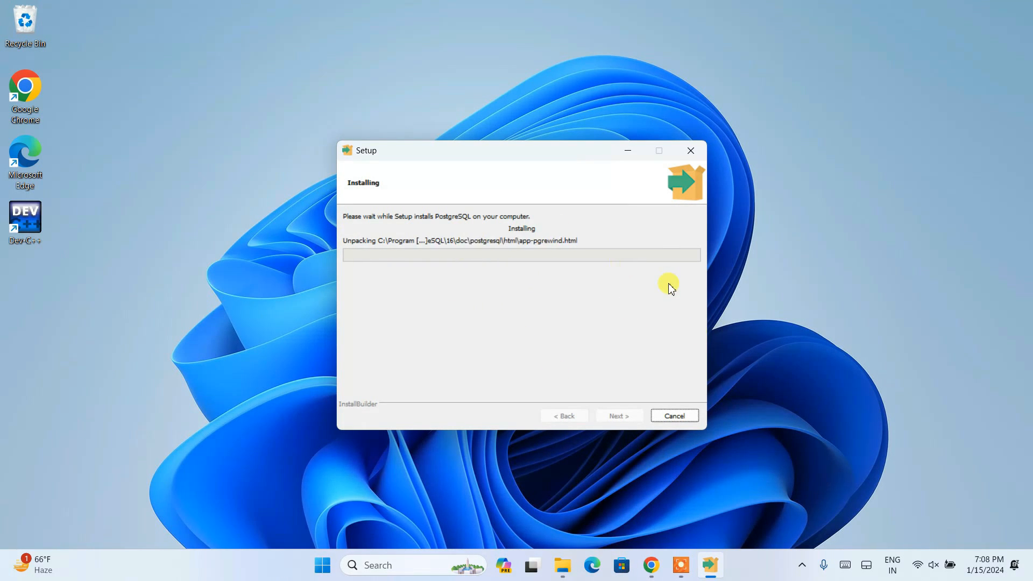
# Switch to Chrome, view the Geeky Syntax and Geeky Script Vlogs YouTube channel pages, and minimize the browser.
pyautogui.click(651, 565)
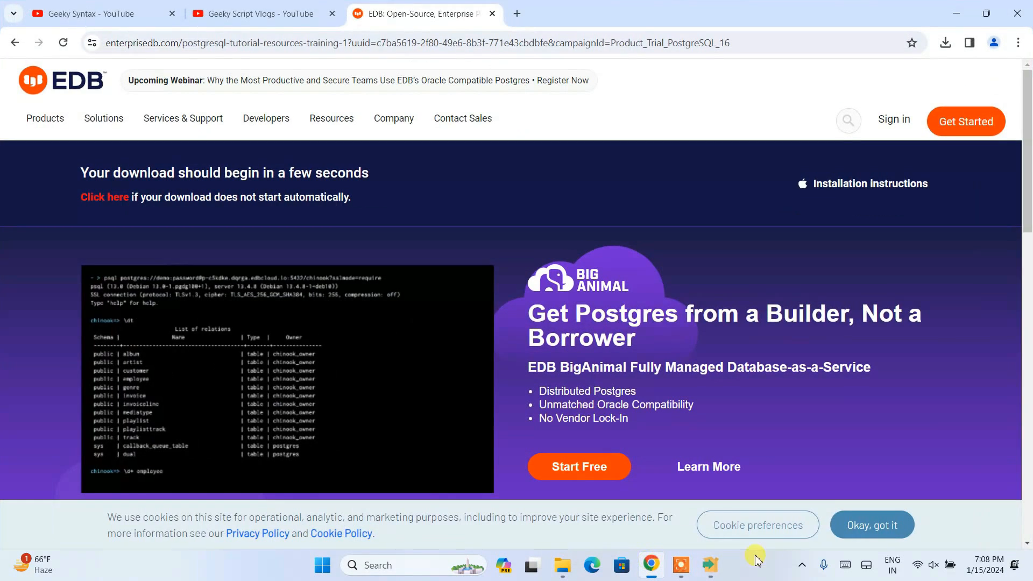
pyautogui.click(49, 6)
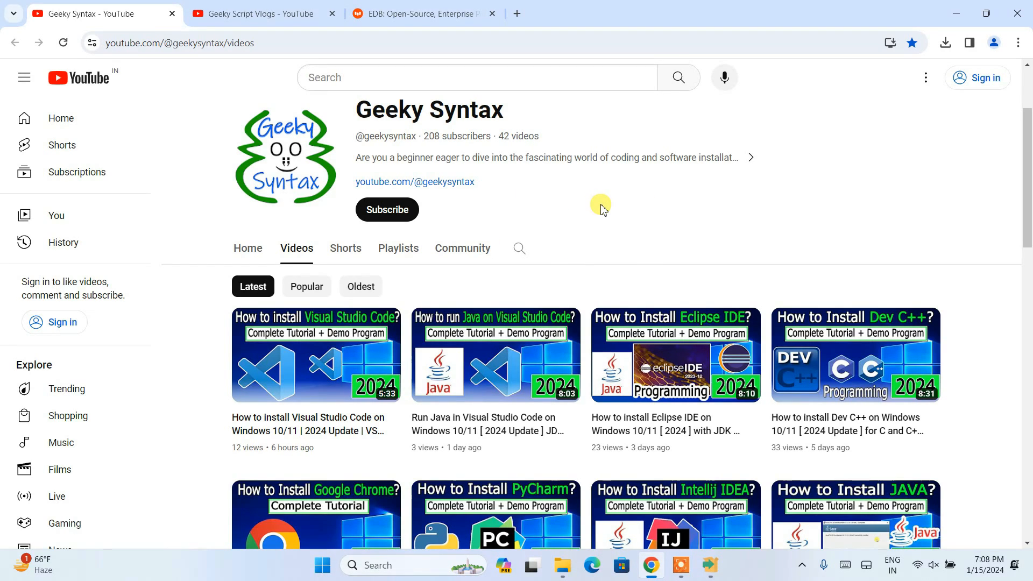
pyautogui.click(254, 15)
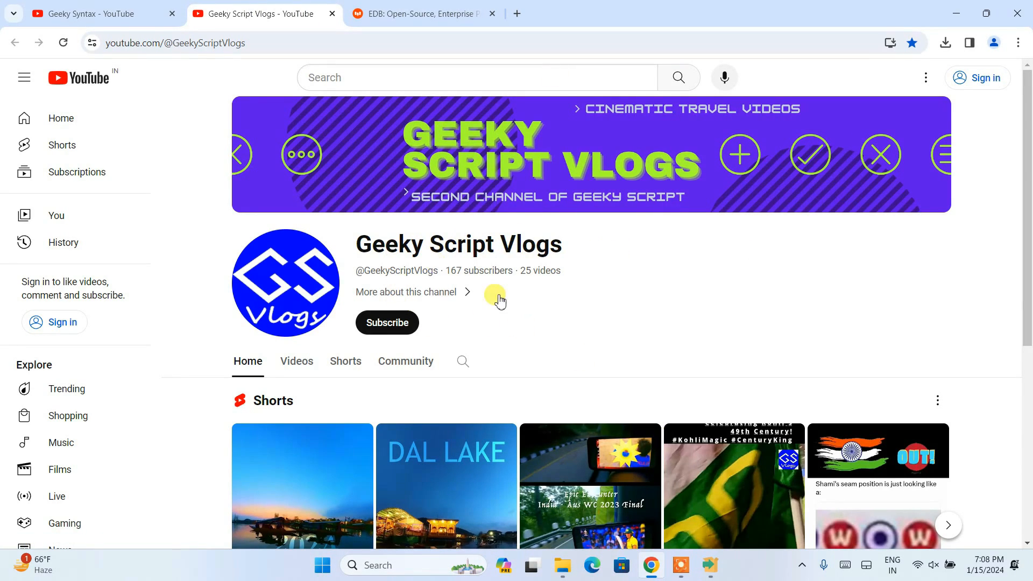
pyautogui.click(952, 16)
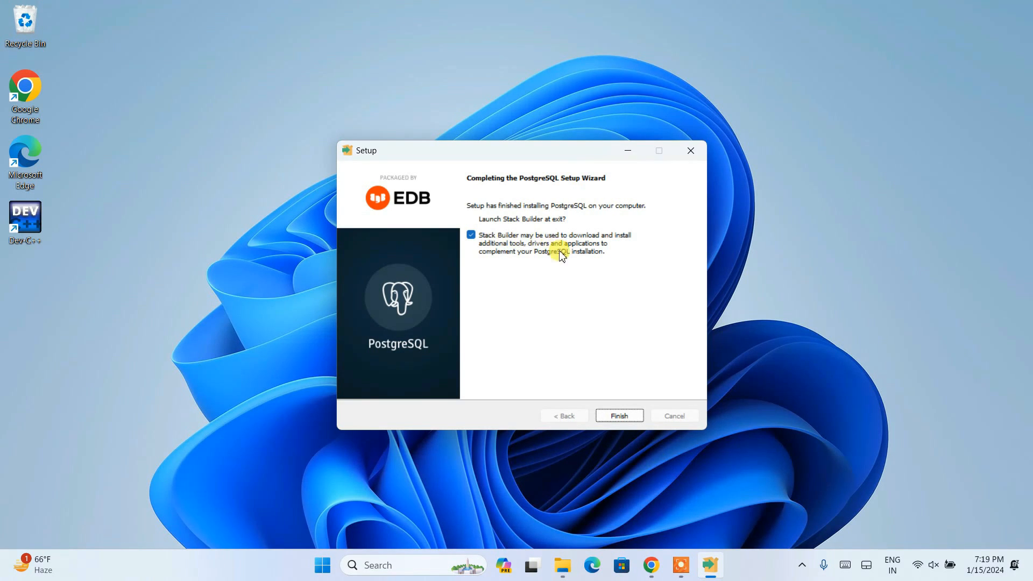
# Finish the PostgreSQL setup with Stack Builder launching at exit, and choose PostgreSQL 16 (x64) on port 5432 as its target installation.
pyautogui.click(619, 416)
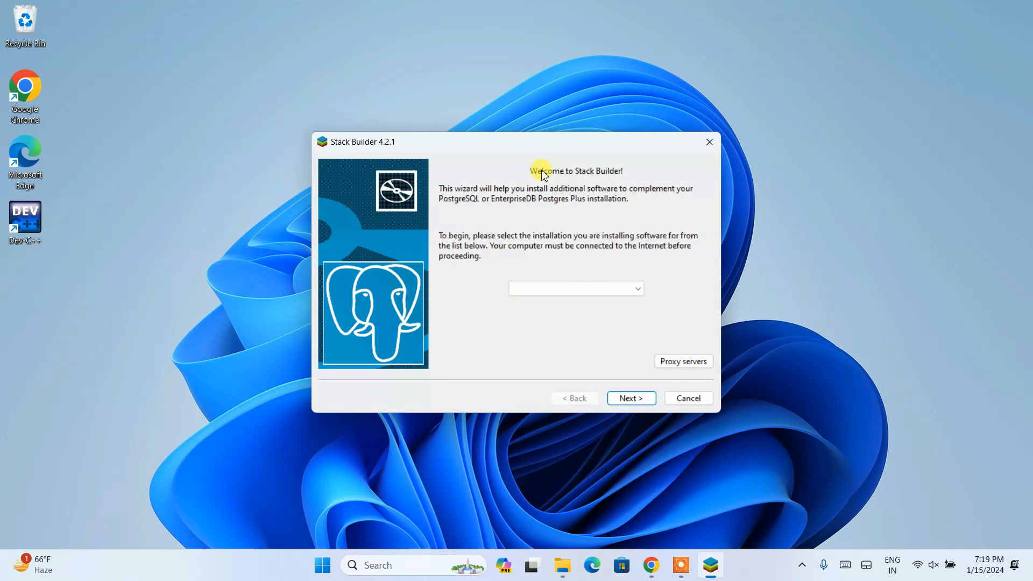
pyautogui.click(633, 290)
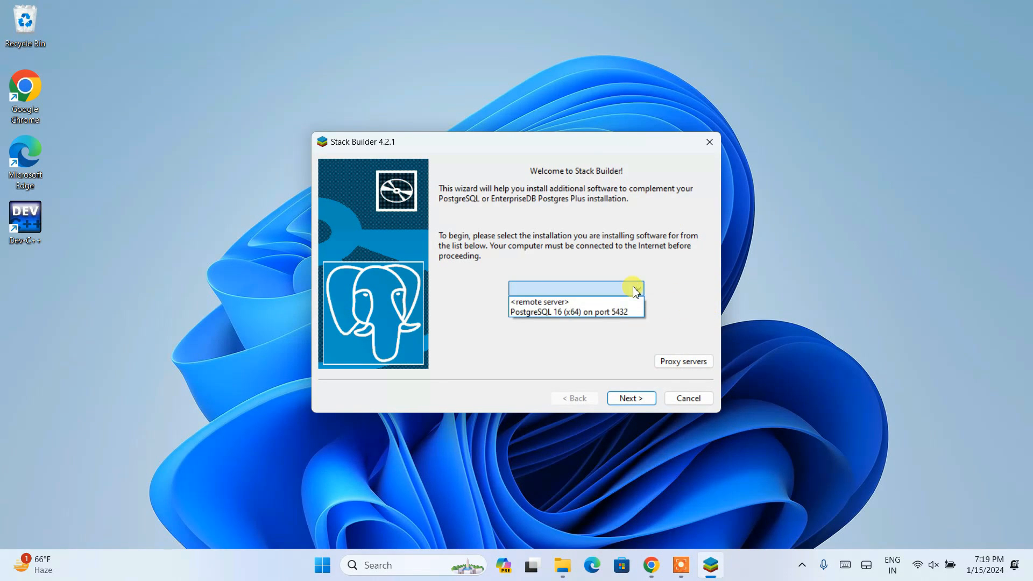
pyautogui.click(526, 314)
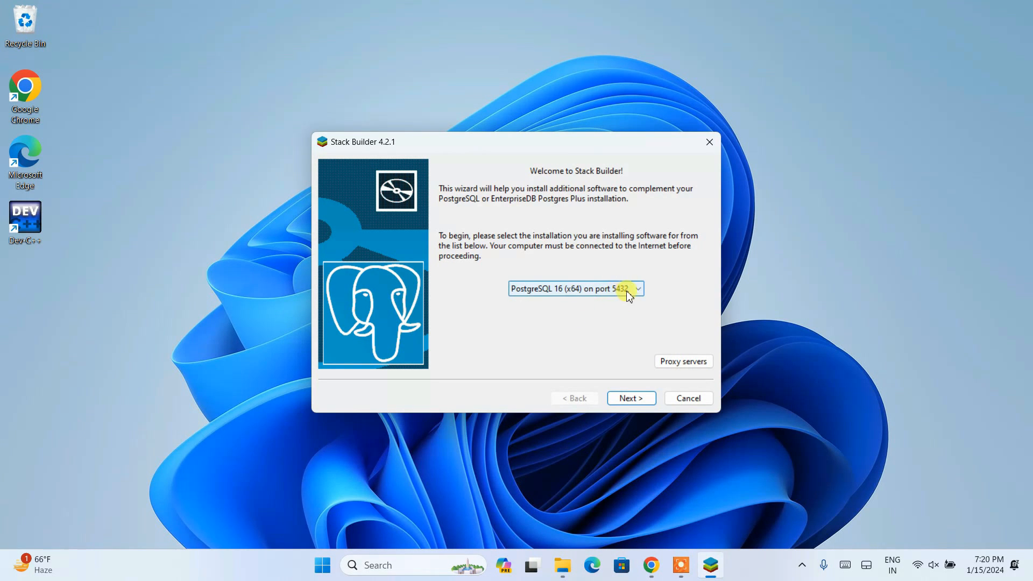
pyautogui.click(629, 397)
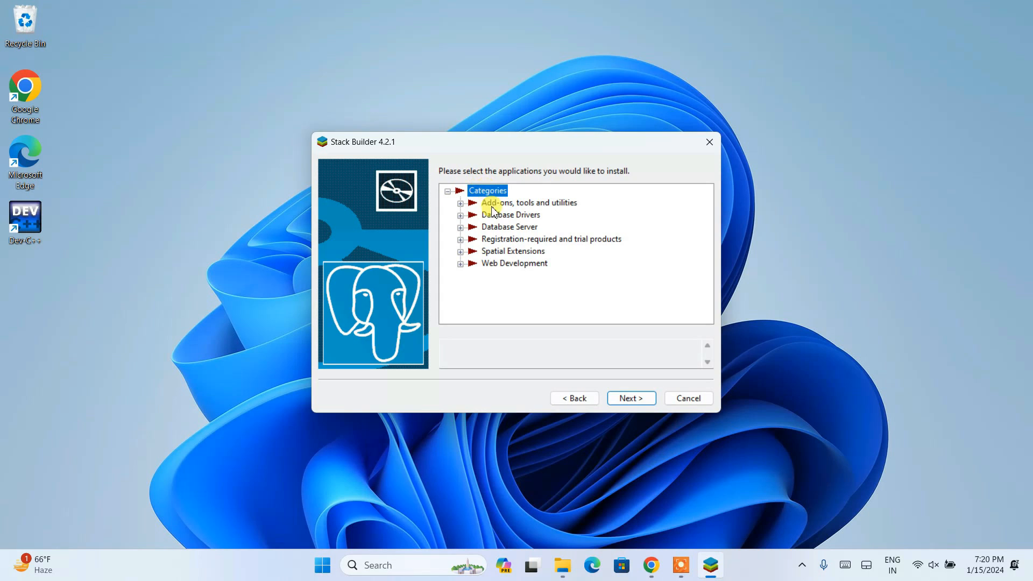
# Examine Stack Builder's Database Drivers and Database Server categories, and exit the wizard without installing any additional software.
pyautogui.click(460, 216)
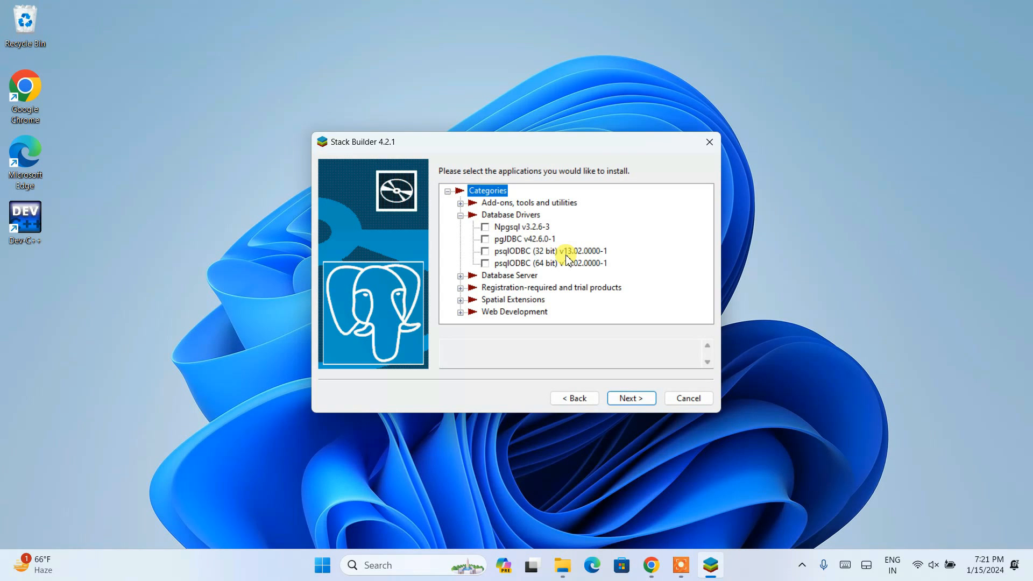
pyautogui.click(486, 263)
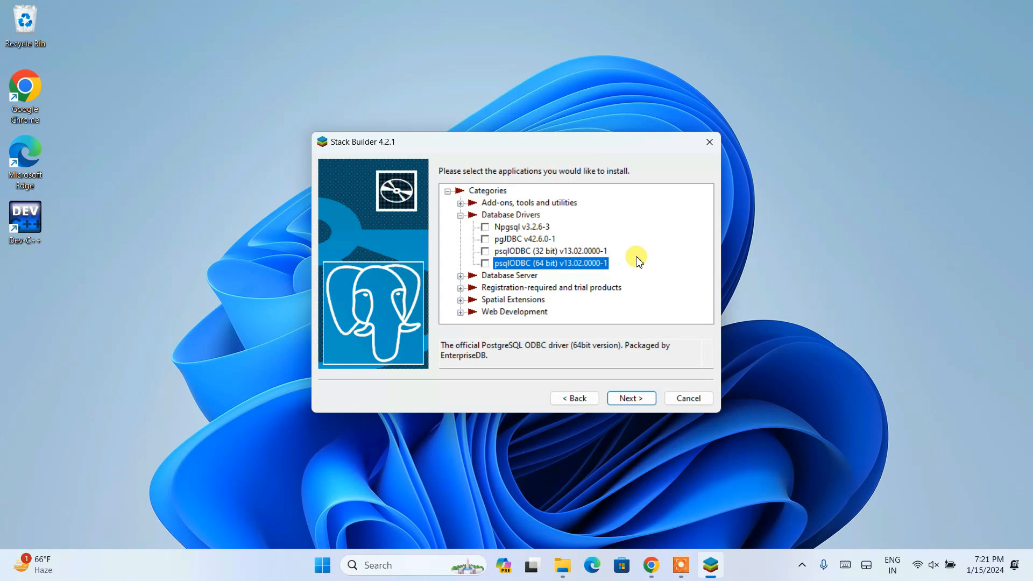
pyautogui.click(460, 275)
pyautogui.scroll(-1, 571, 258)
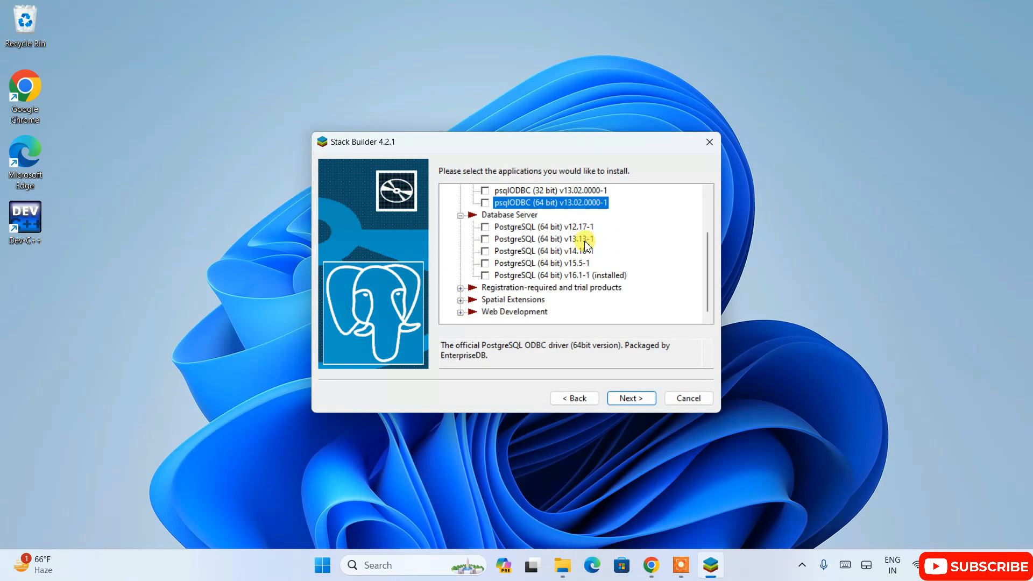
pyautogui.scroll(2, 524, 226)
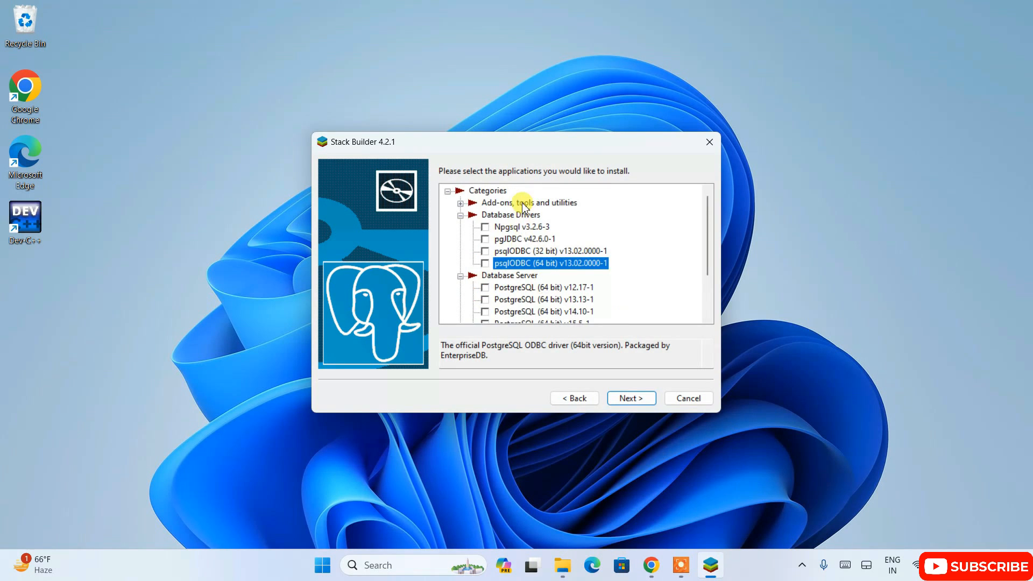
pyautogui.scroll(-2, 525, 204)
pyautogui.scroll(2, 544, 309)
pyautogui.scroll(-2, 555, 203)
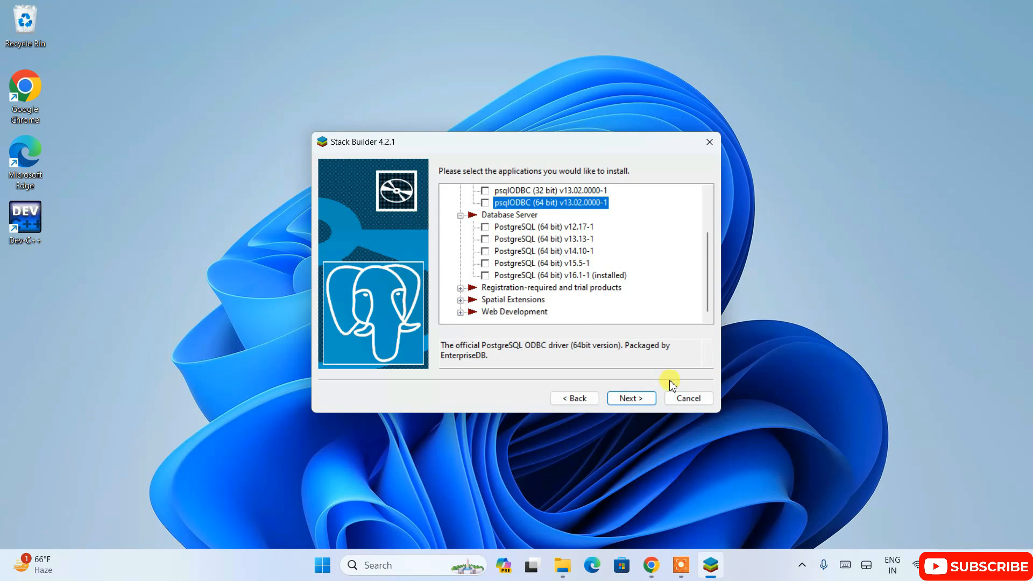
pyautogui.click(688, 398)
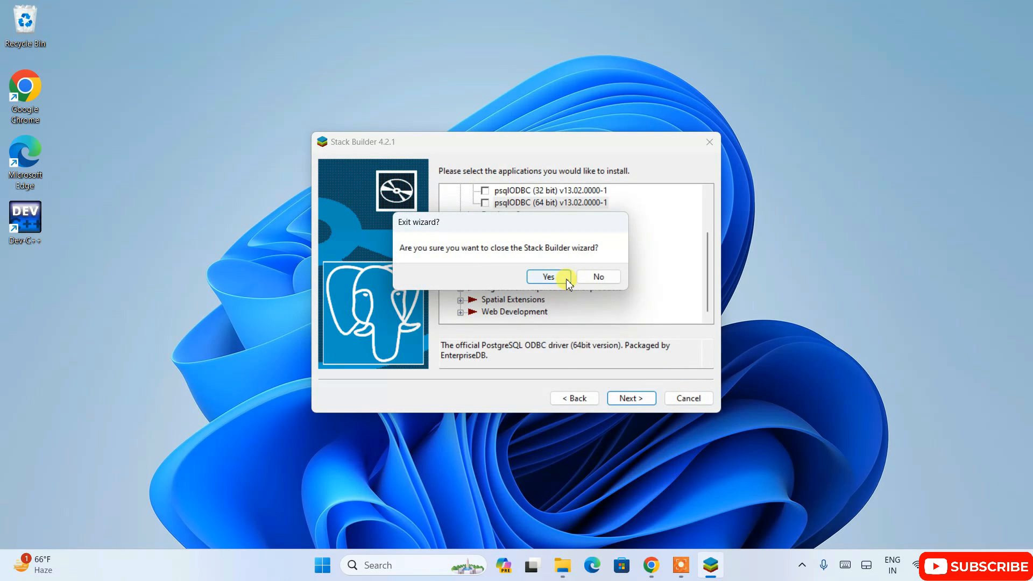
pyautogui.click(565, 278)
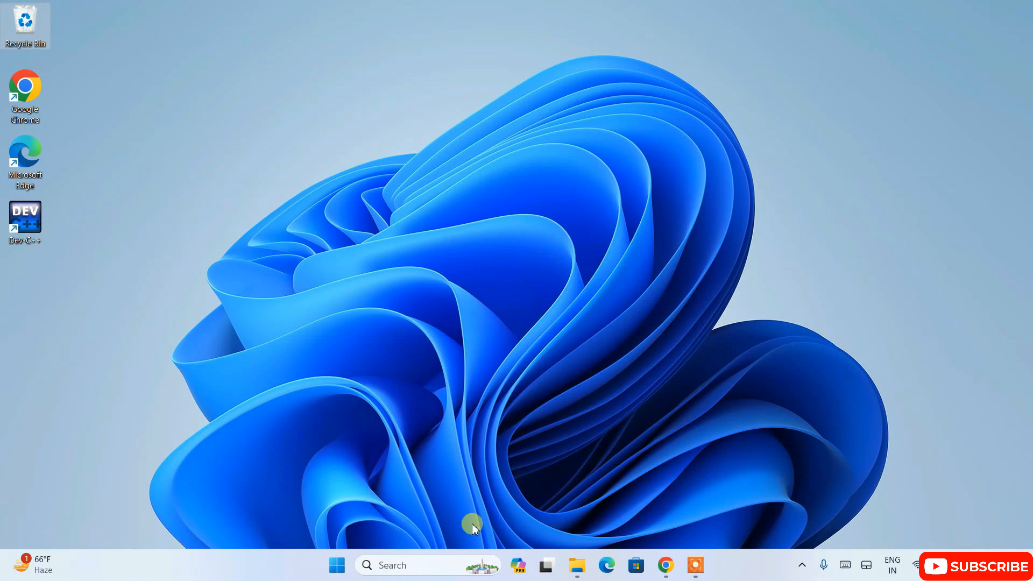
# Search Windows for "pgadm" and launch the pgAdmin 4 app.
pyautogui.click(379, 564)
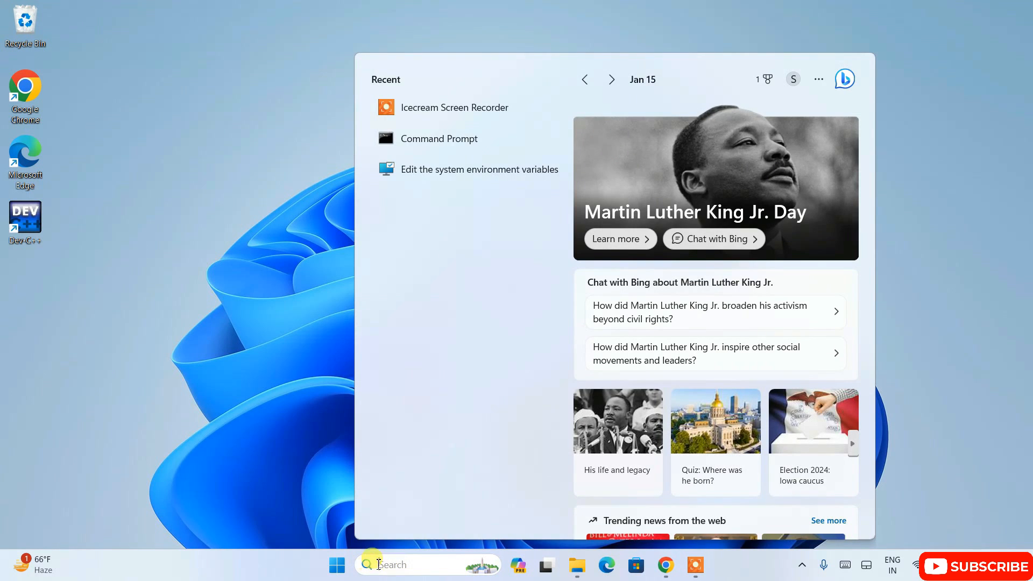
pyautogui.write('p')
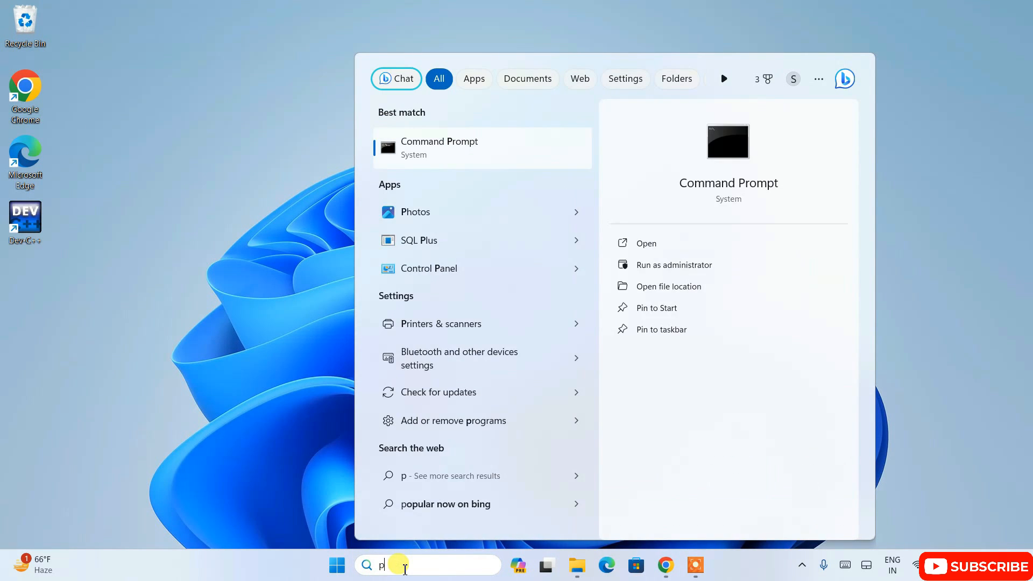
pyautogui.write('gadm')
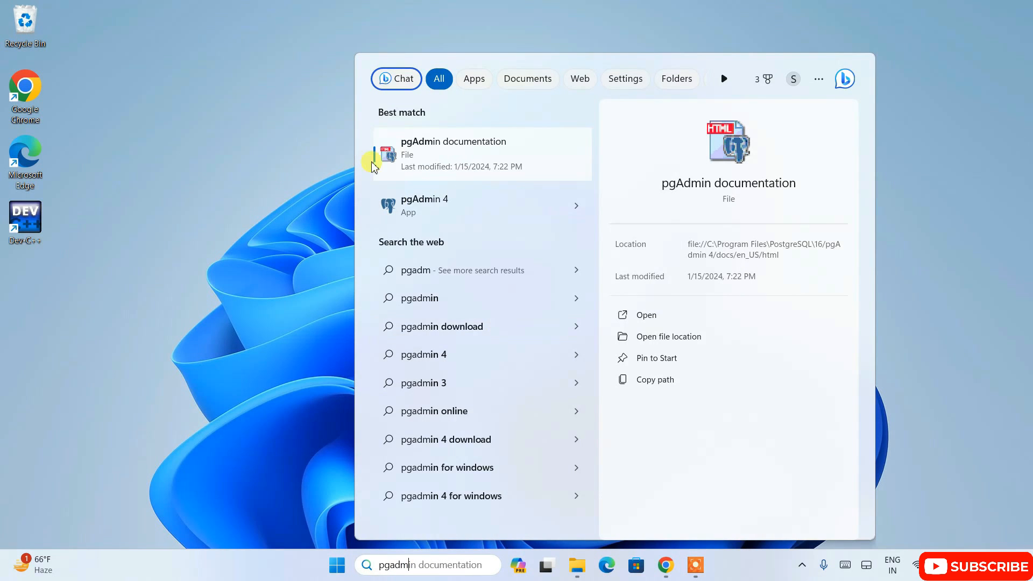
pyautogui.click(430, 210)
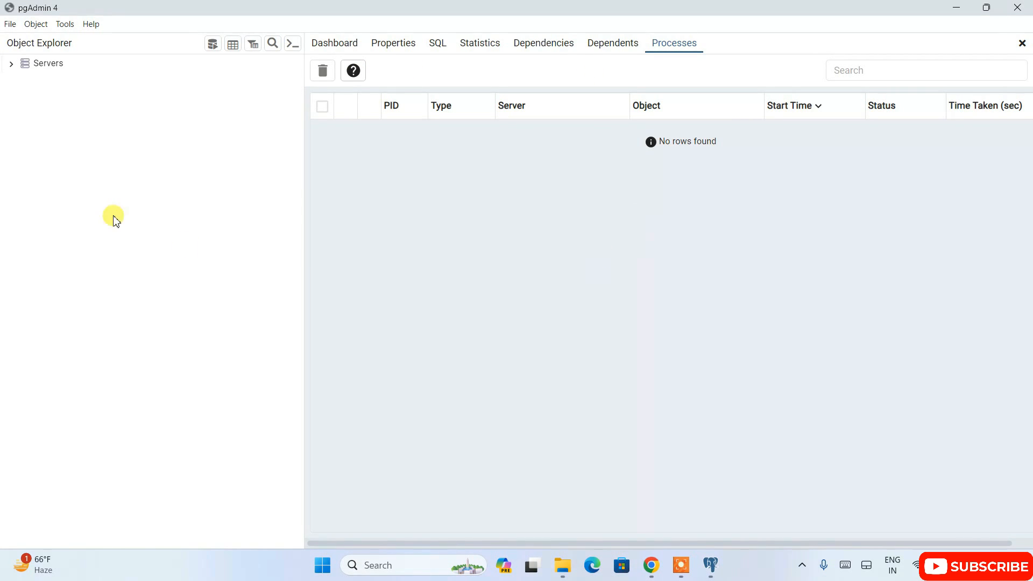
# Connect to the PostgreSQL 16 server with the postgres user's password and have the password saved.
pyautogui.click(12, 63)
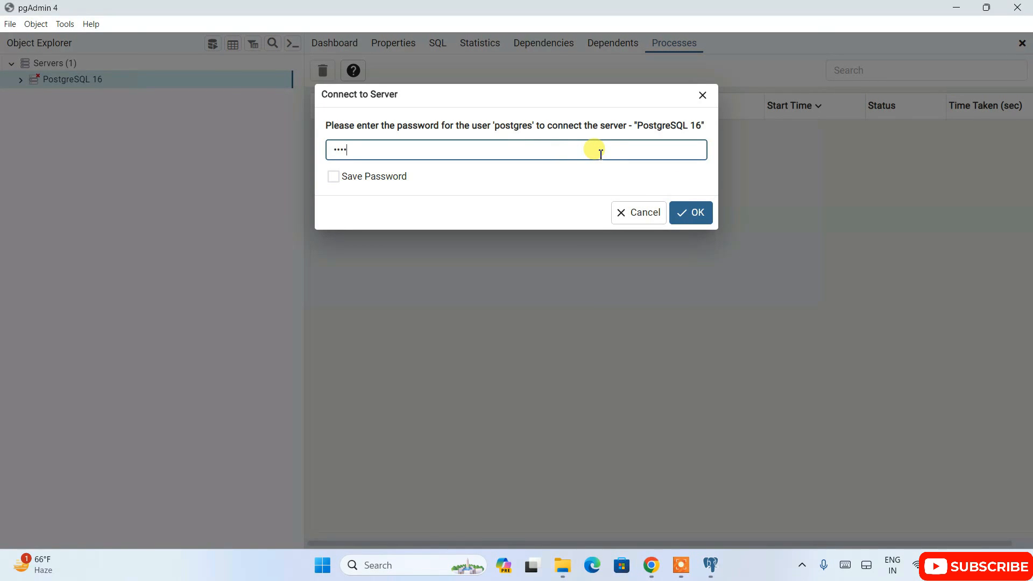
pyautogui.click(389, 178)
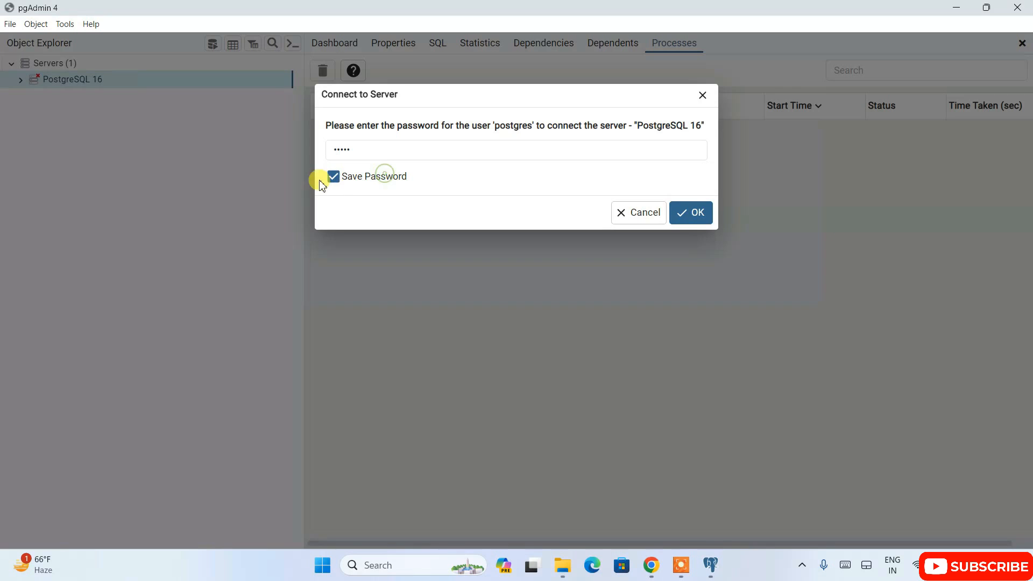
pyautogui.click(691, 212)
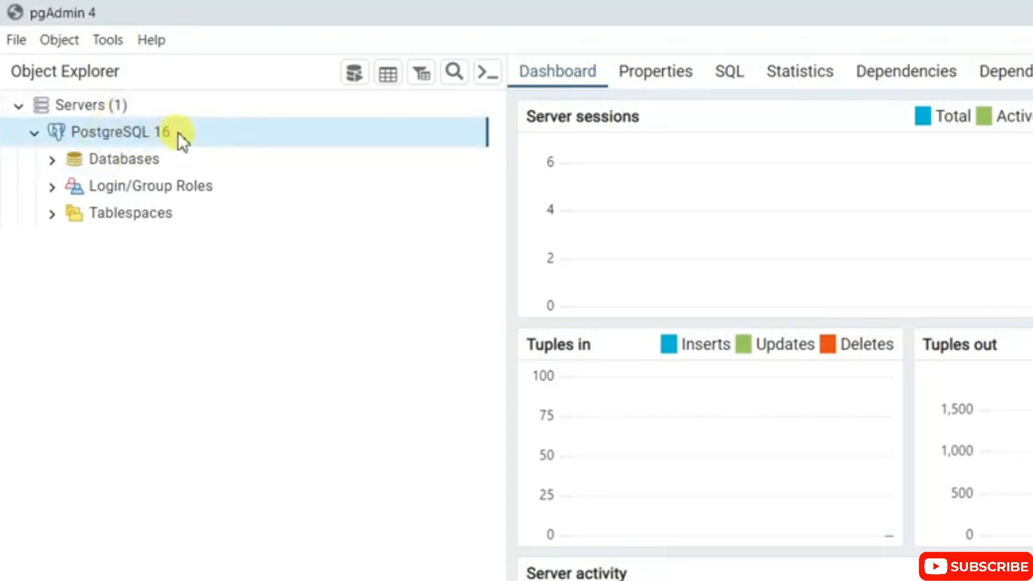
# Expand the PostgreSQL 16 server's databases and view the object groups of the postgres database.
pyautogui.click(153, 162)
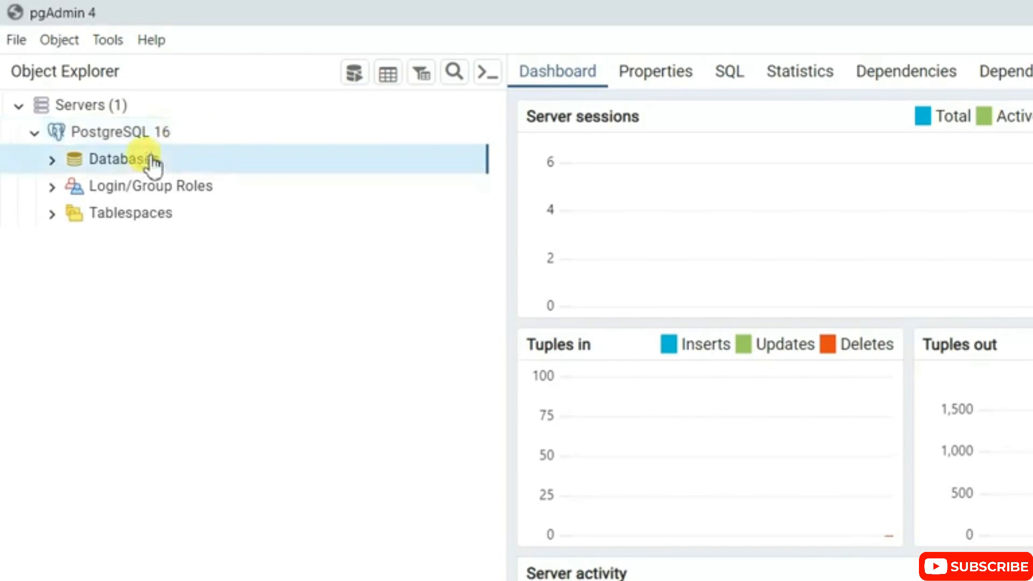
pyautogui.click(52, 159)
pyautogui.click(136, 187)
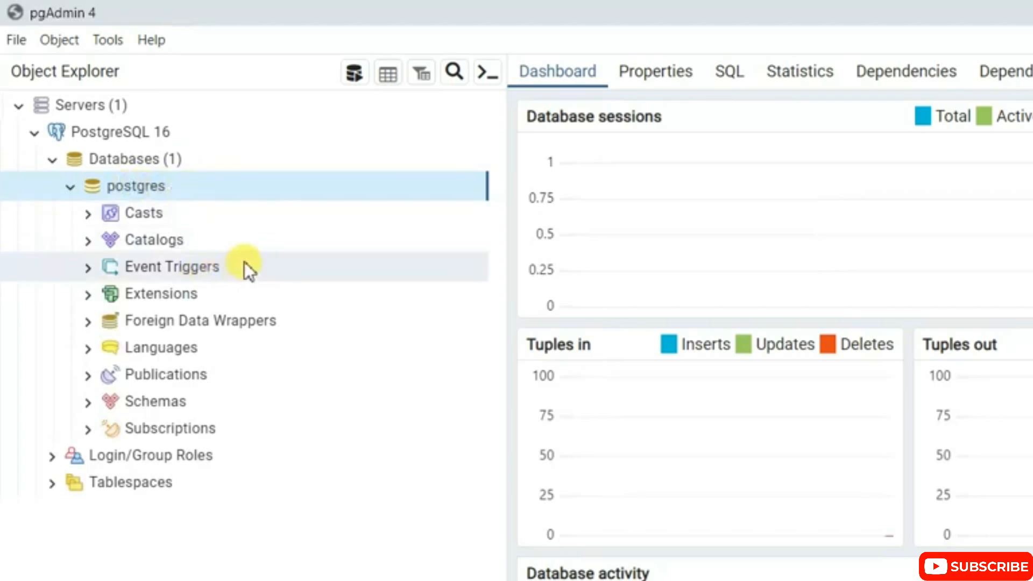
# Start a new database on the PostgreSQL 16 server and name it TestDB, keeping postgres as its owner.
pyautogui.click(127, 161)
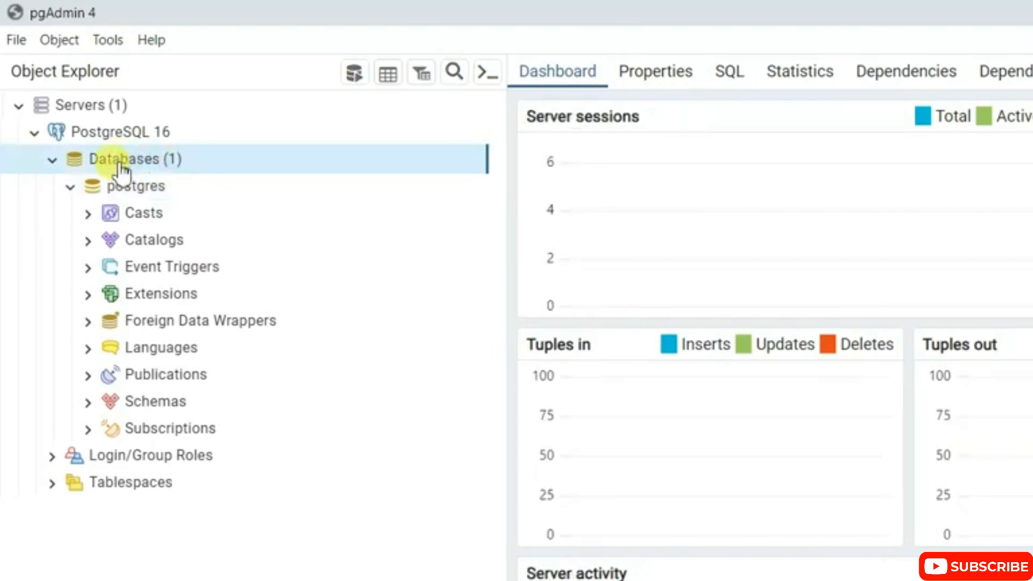
pyautogui.rightClick(160, 170)
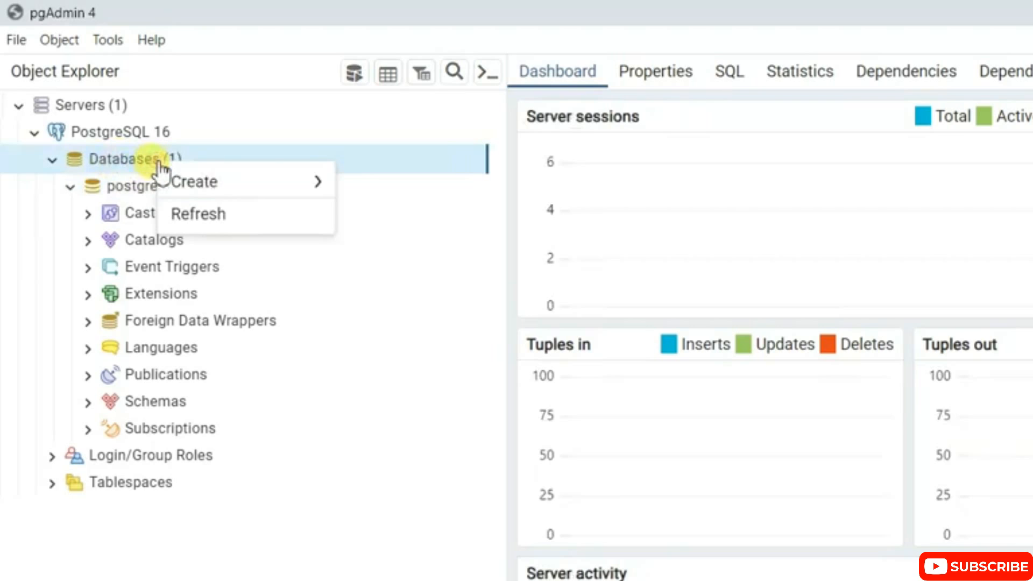
pyautogui.moveTo(229, 199)
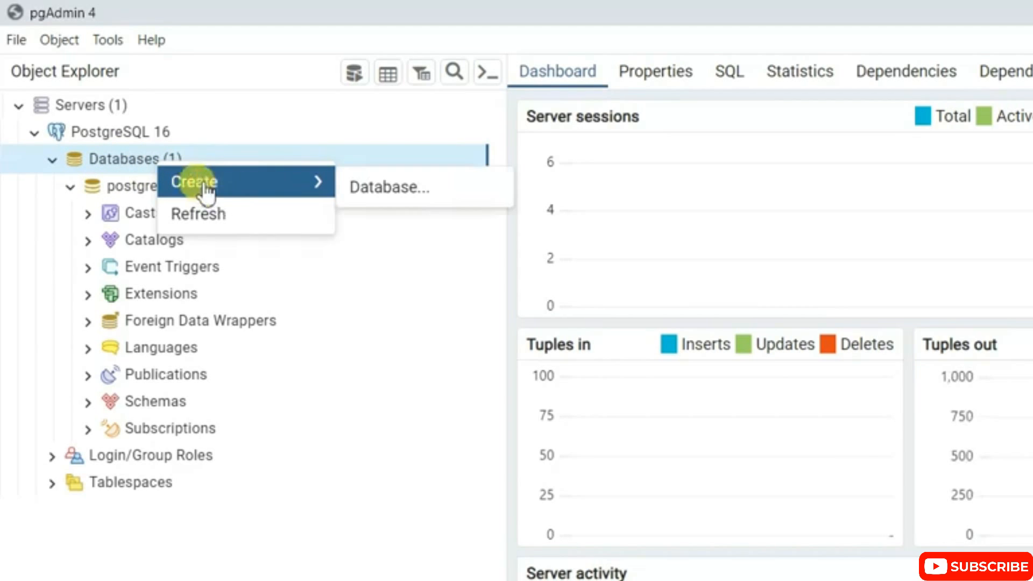
pyautogui.click(415, 190)
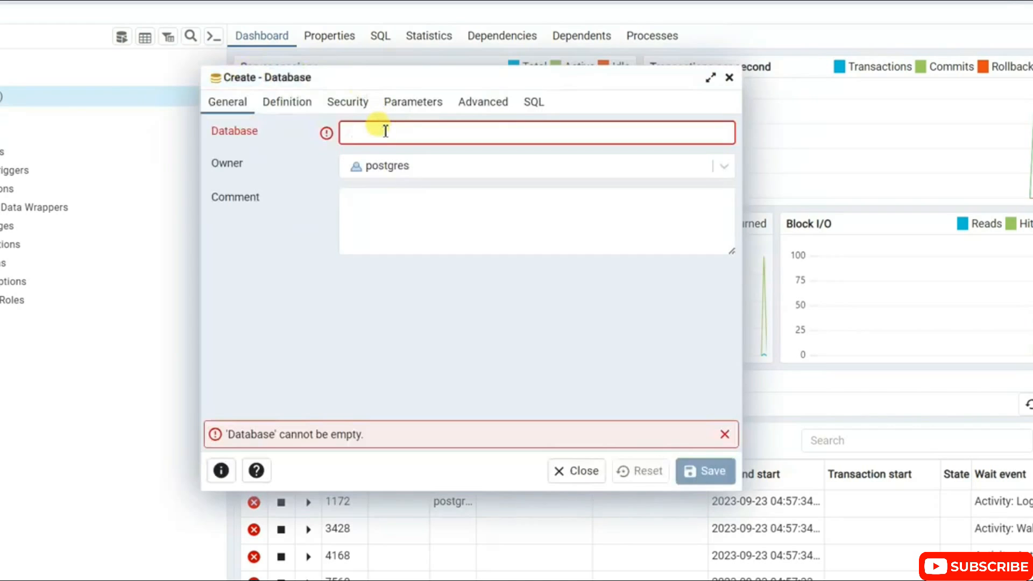
pyautogui.write('TestDB')
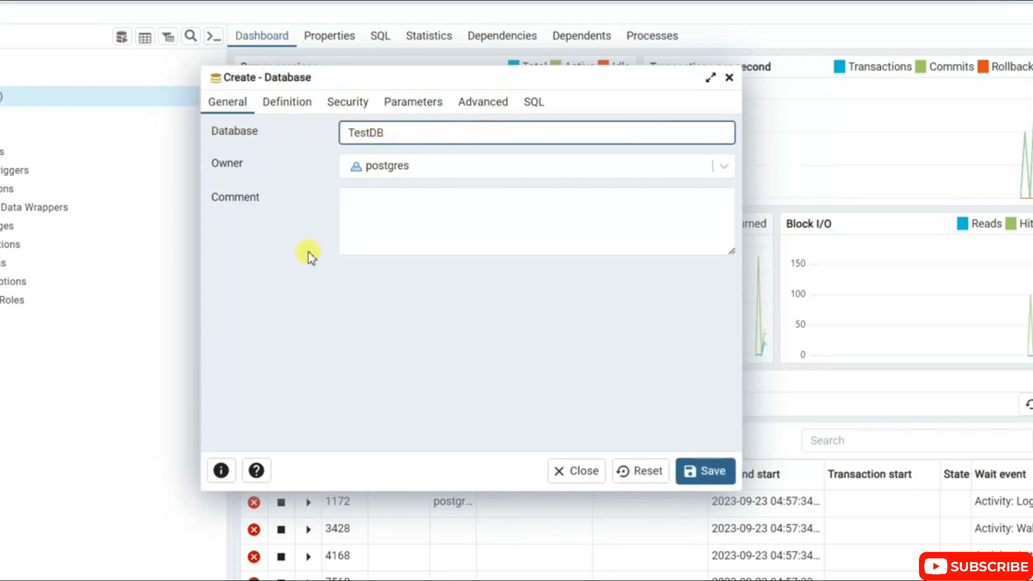
pyautogui.click(668, 237)
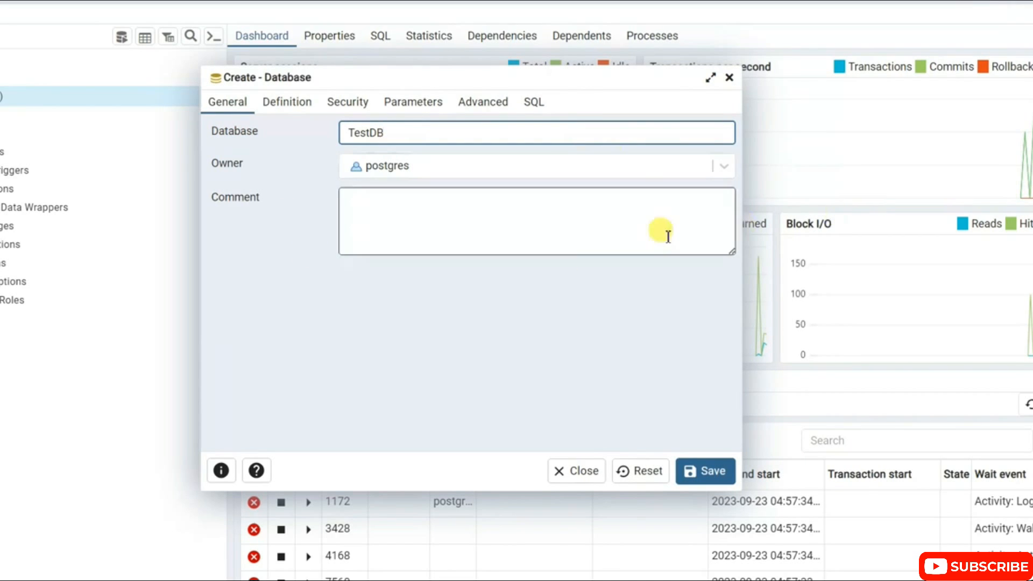
# Review the new TestDB database's remaining settings and generated CREATE DATABASE statement, and save the database.
pyautogui.click(303, 108)
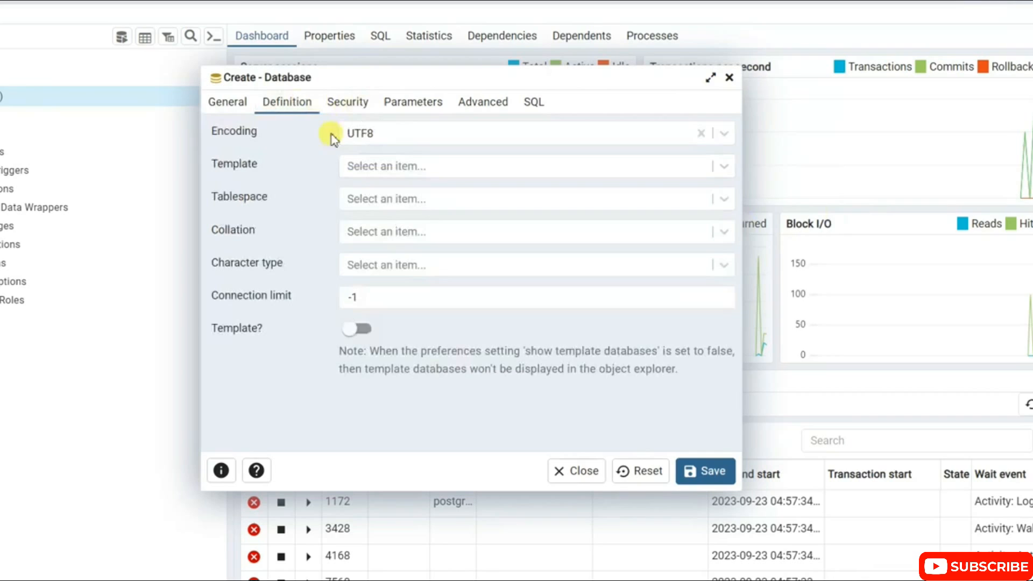
pyautogui.click(348, 103)
pyautogui.click(404, 107)
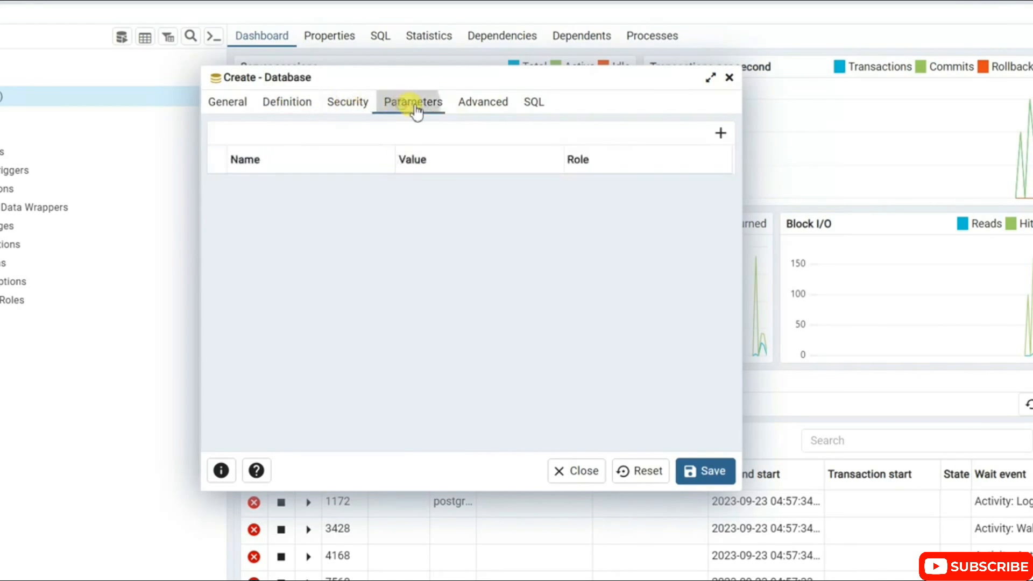
pyautogui.click(492, 106)
pyautogui.click(530, 106)
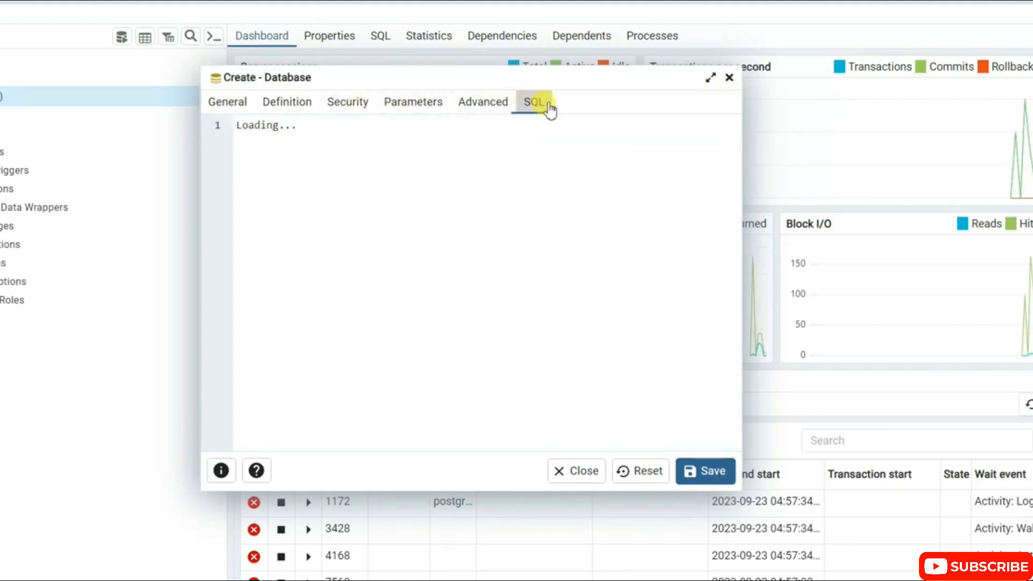
pyautogui.hotkey('ctrl', 'a')
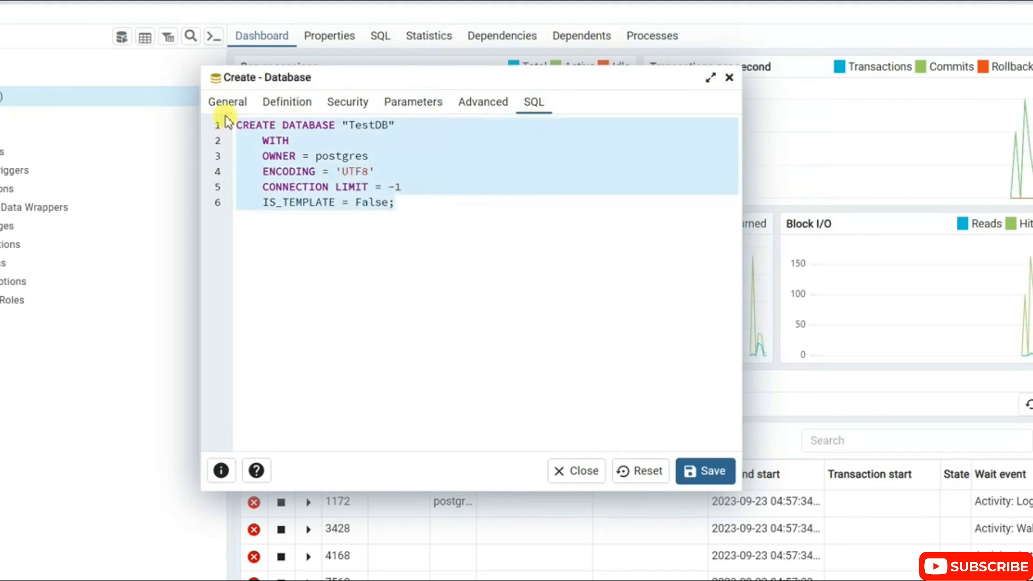
pyautogui.click(477, 216)
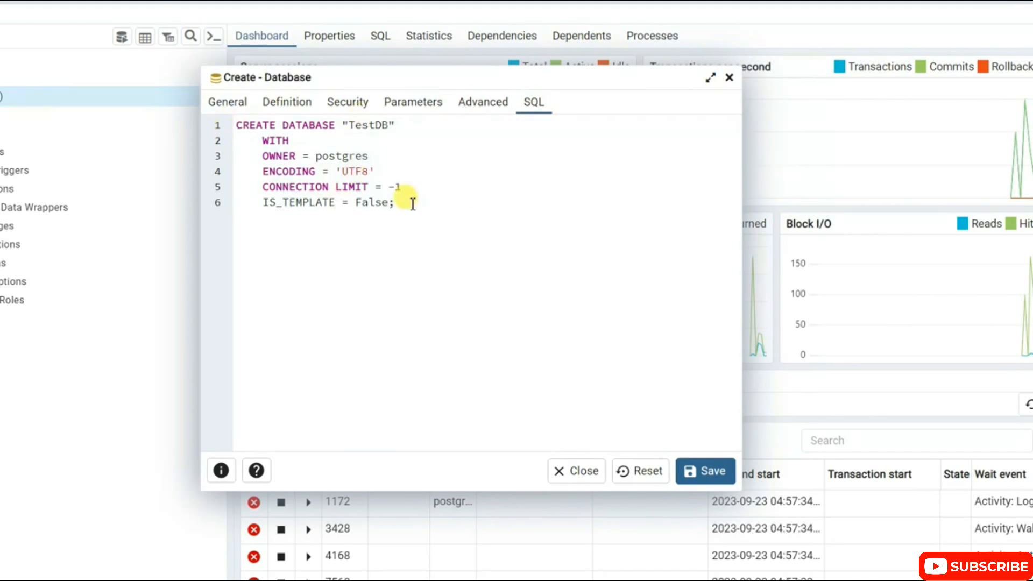
pyautogui.click(235, 105)
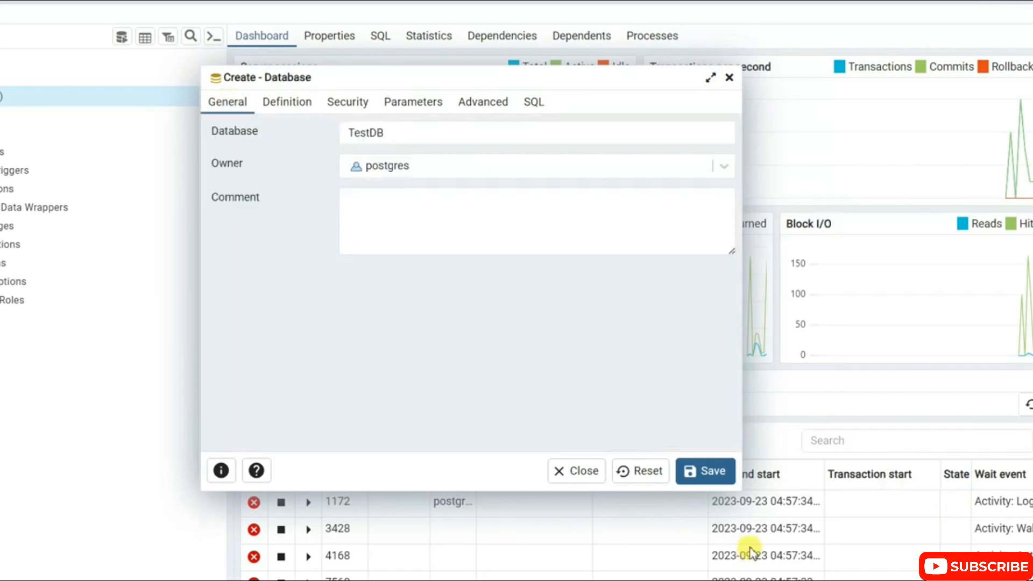
pyautogui.click(726, 466)
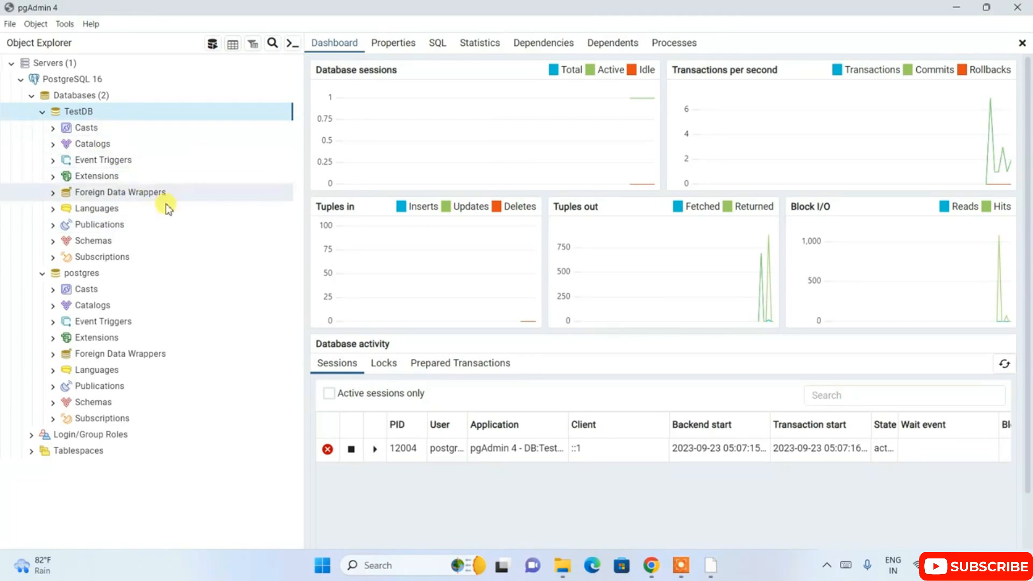
# Start a new table in the public schema of TestDB and name it Employee.
pyautogui.click(95, 242)
pyautogui.click(53, 241)
pyautogui.click(64, 256)
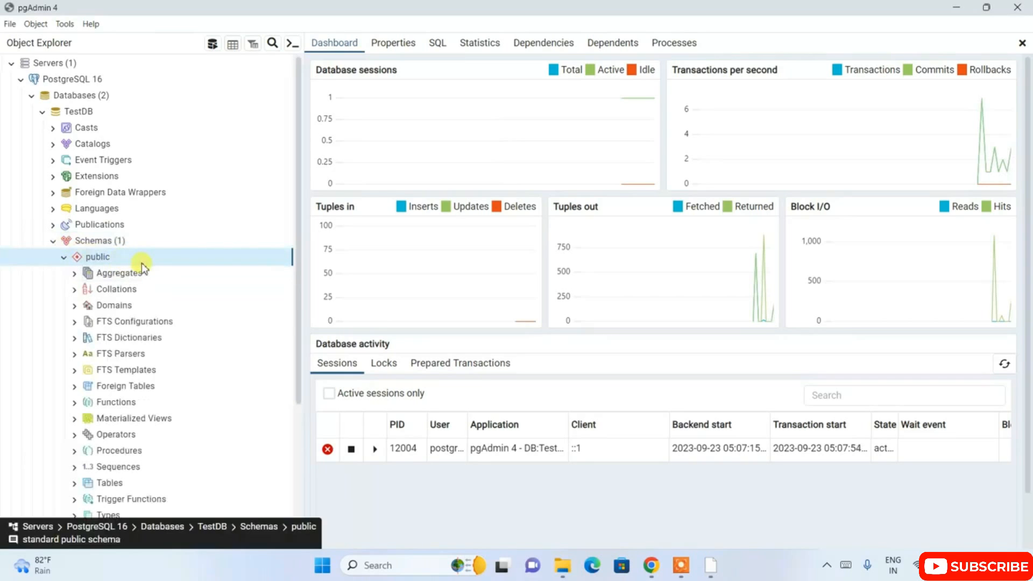
pyautogui.scroll(-1, 143, 344)
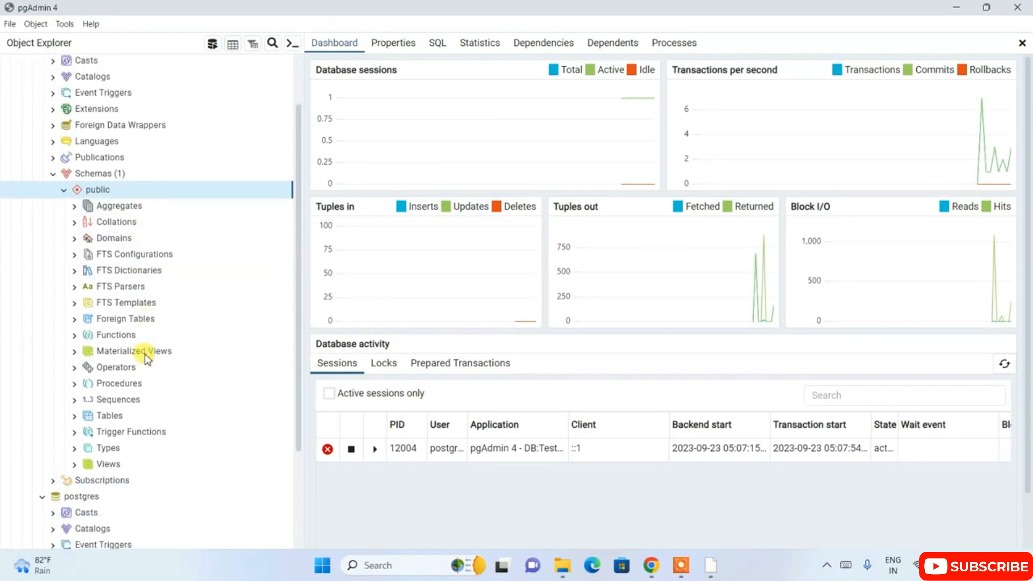
pyautogui.click(106, 416)
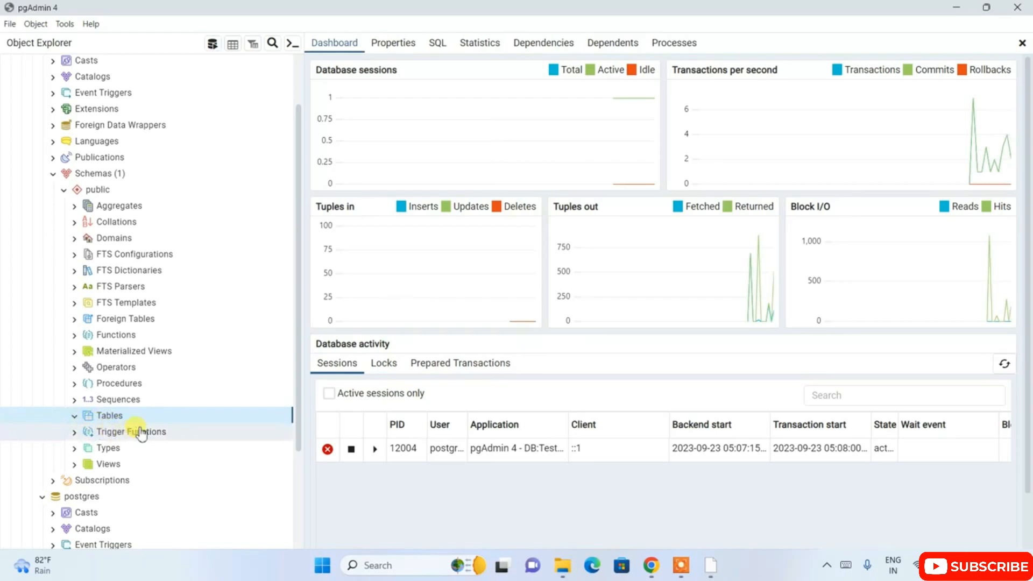
pyautogui.rightClick(116, 417)
pyautogui.moveTo(138, 426)
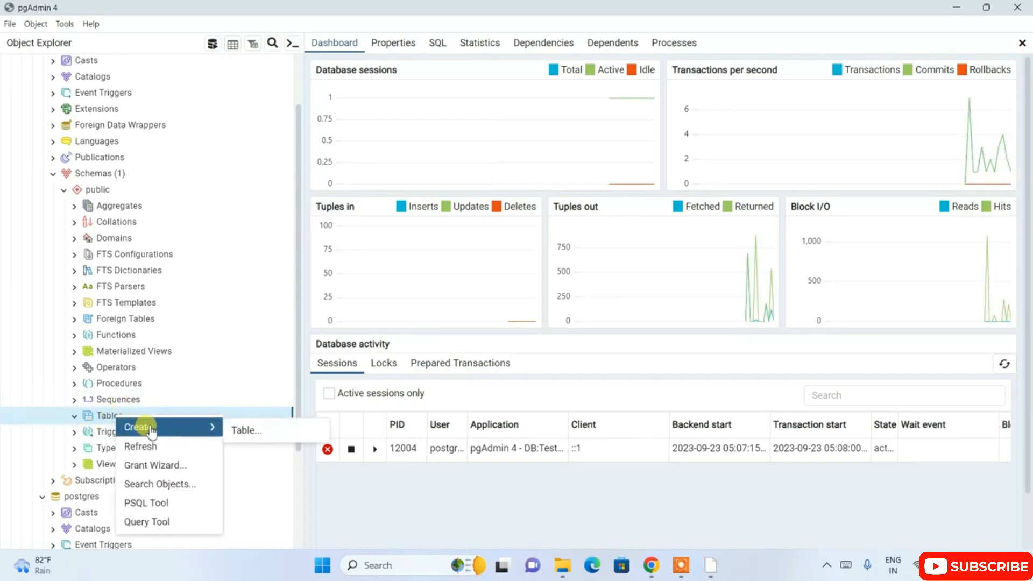
pyautogui.click(260, 439)
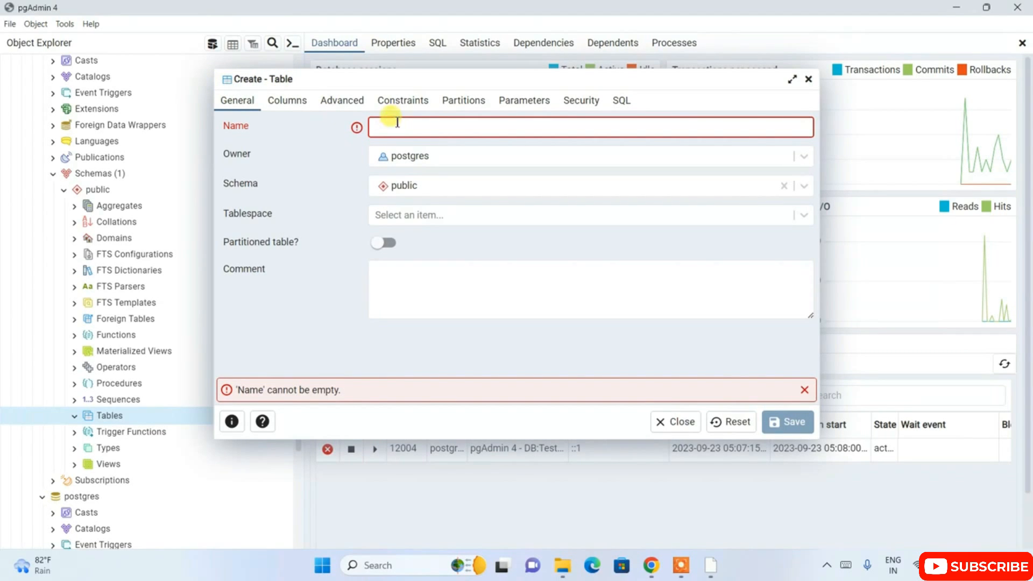
pyautogui.write('Employee')
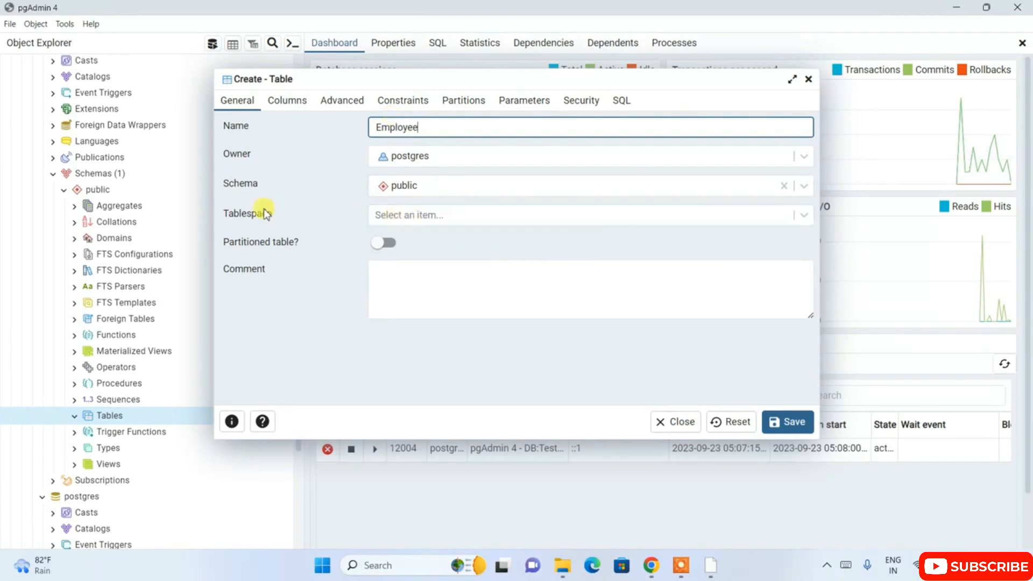
# Add a column named id with the integer data type to the Employee table.
pyautogui.click(289, 106)
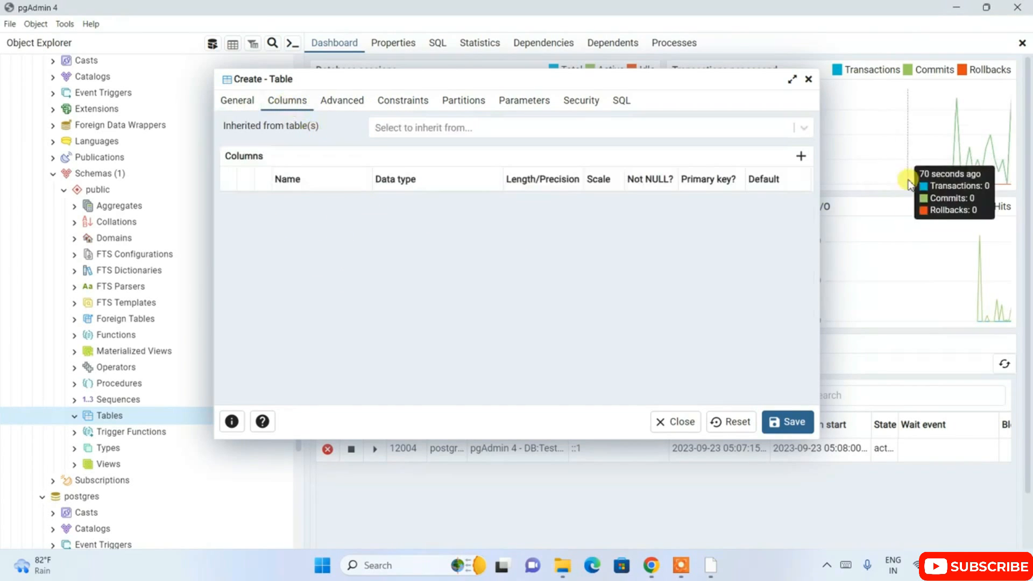
pyautogui.click(800, 156)
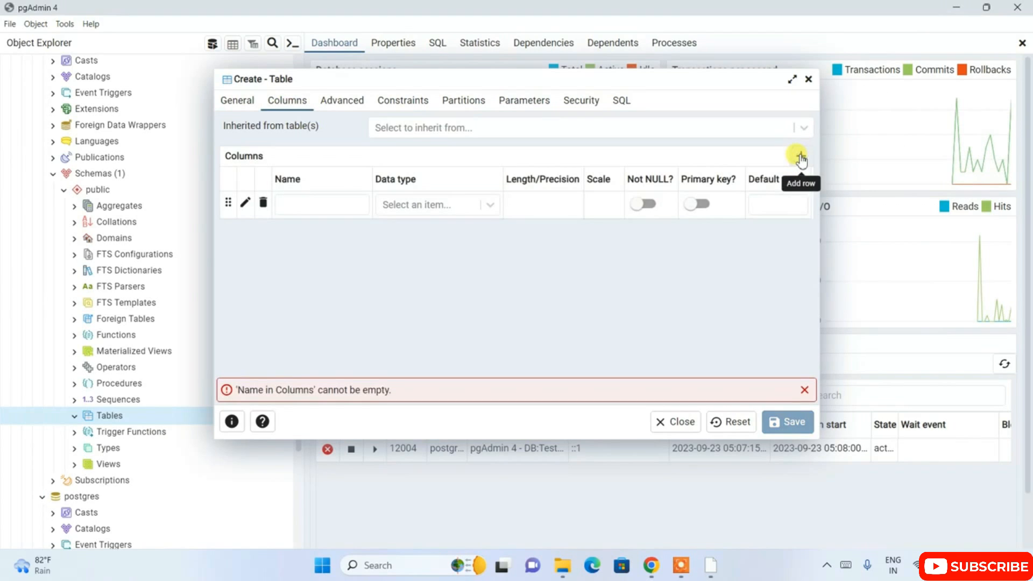
pyautogui.click(335, 205)
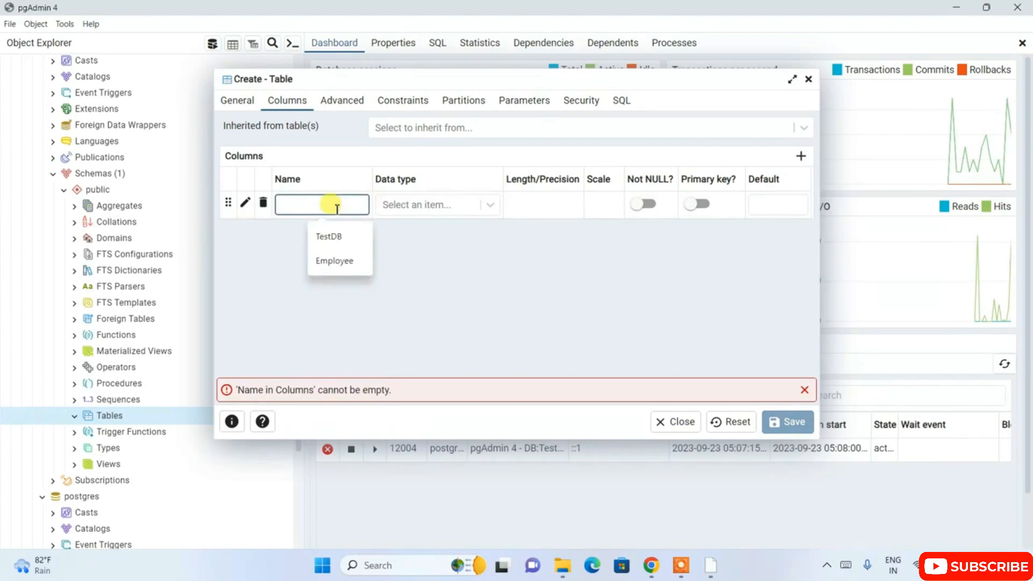
pyautogui.write('id')
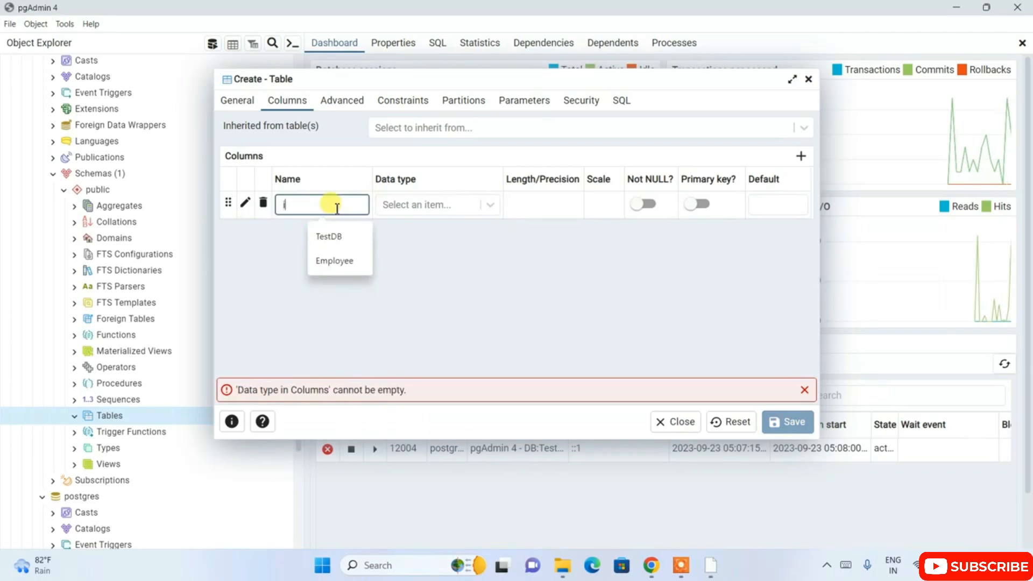
pyautogui.click(476, 208)
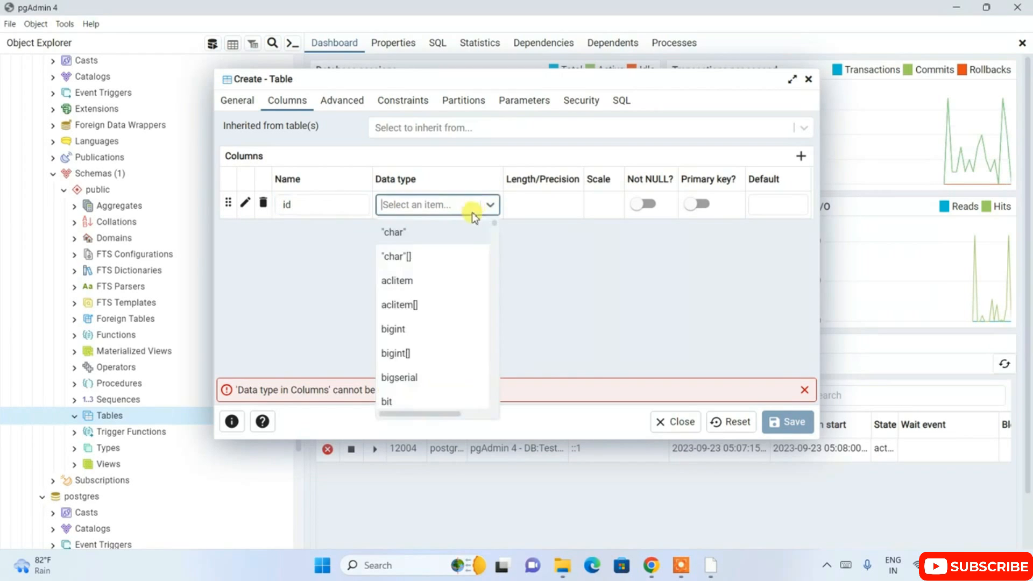
pyautogui.scroll(-10, 452, 298)
pyautogui.scroll(-3, 450, 296)
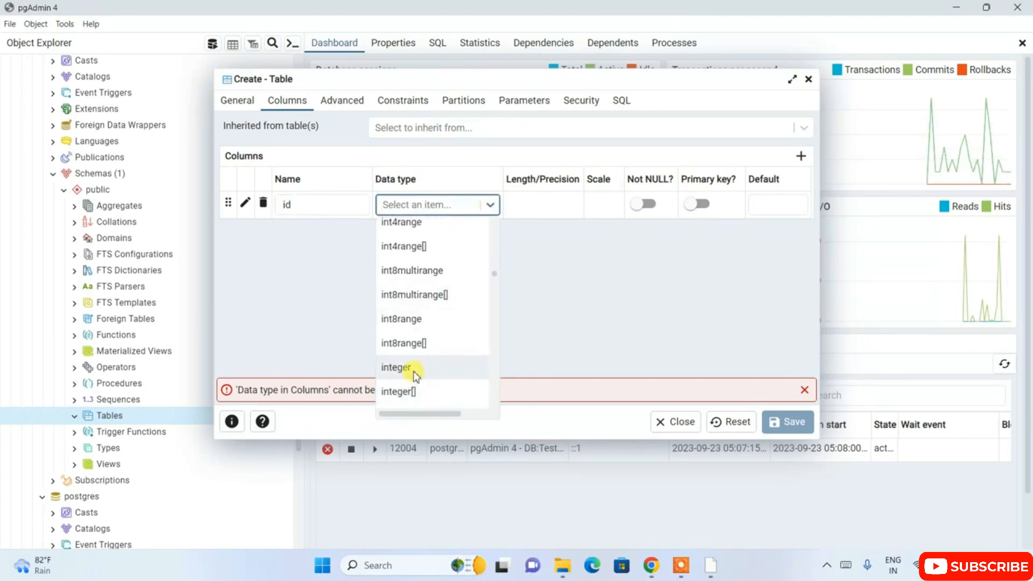
pyautogui.click(414, 368)
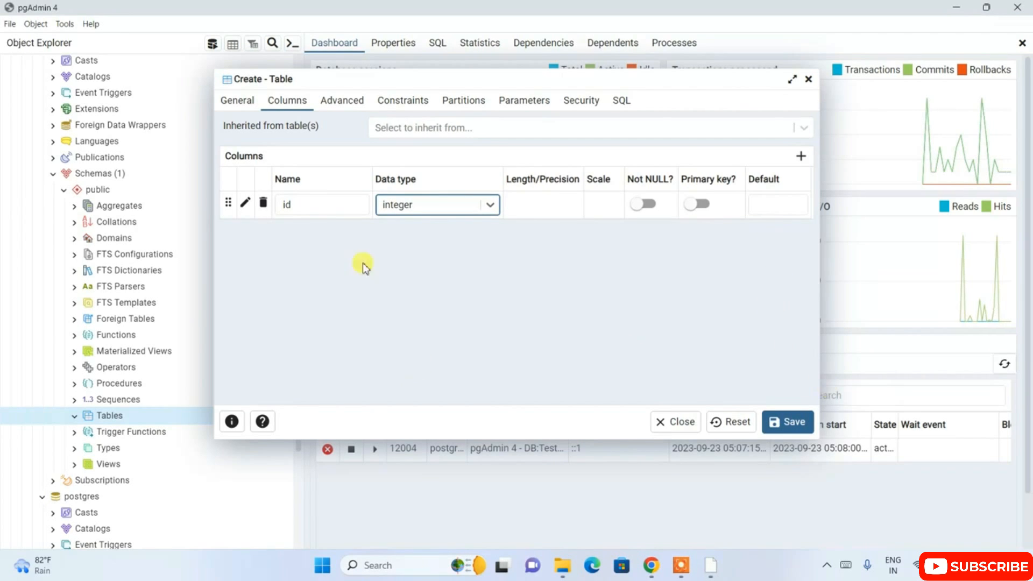
# Add a column named "full name" with the character data type and length 50, and save the Employee table.
pyautogui.click(800, 156)
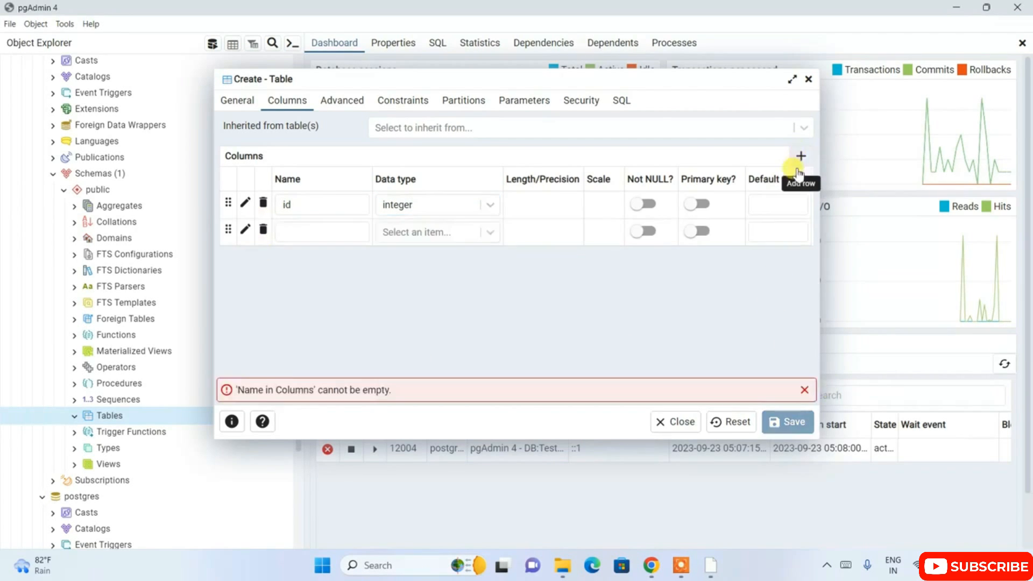
pyautogui.click(325, 231)
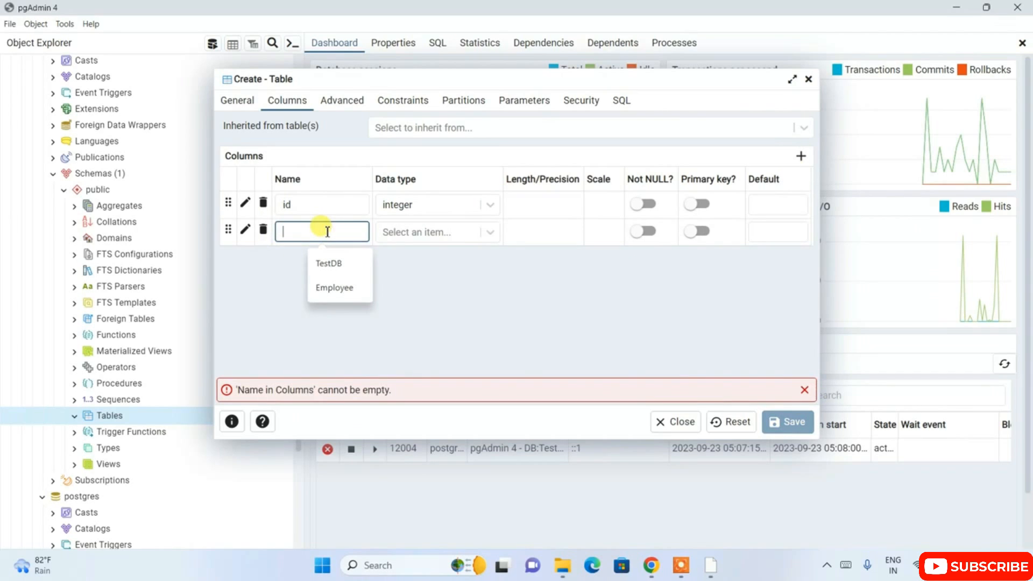
pyautogui.write('full name')
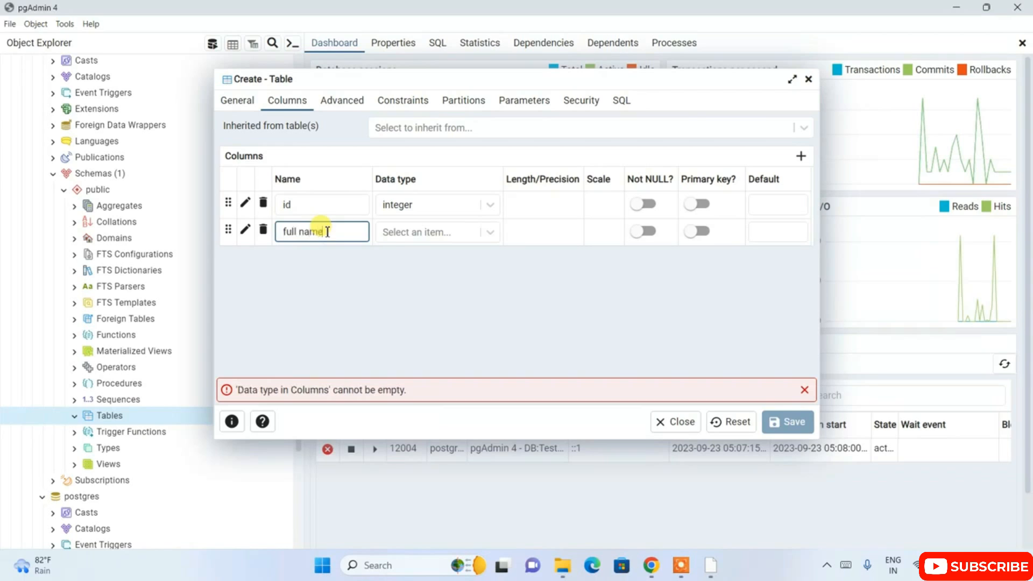
pyautogui.click(480, 230)
pyautogui.scroll(-5, 423, 338)
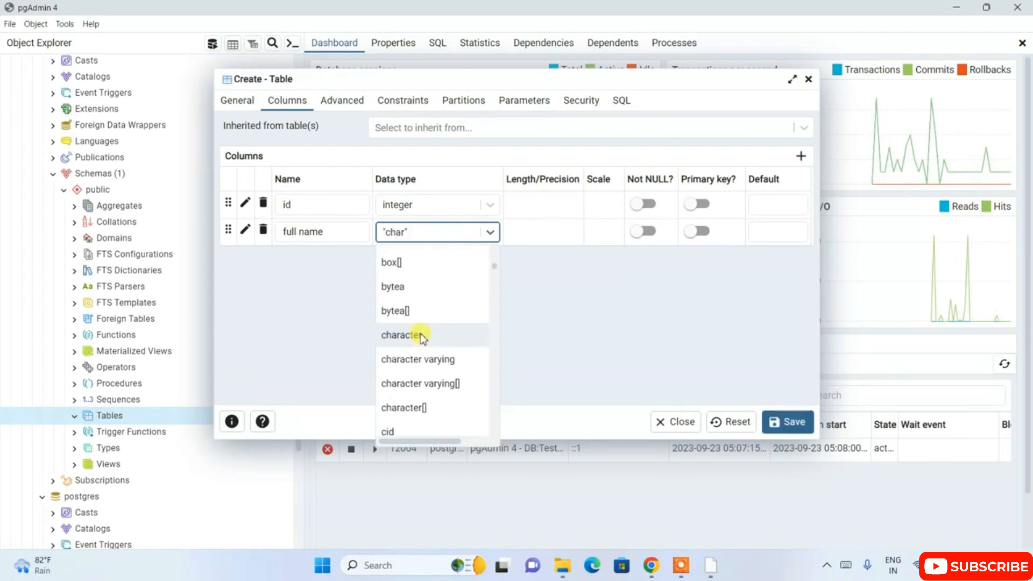
pyautogui.click(420, 336)
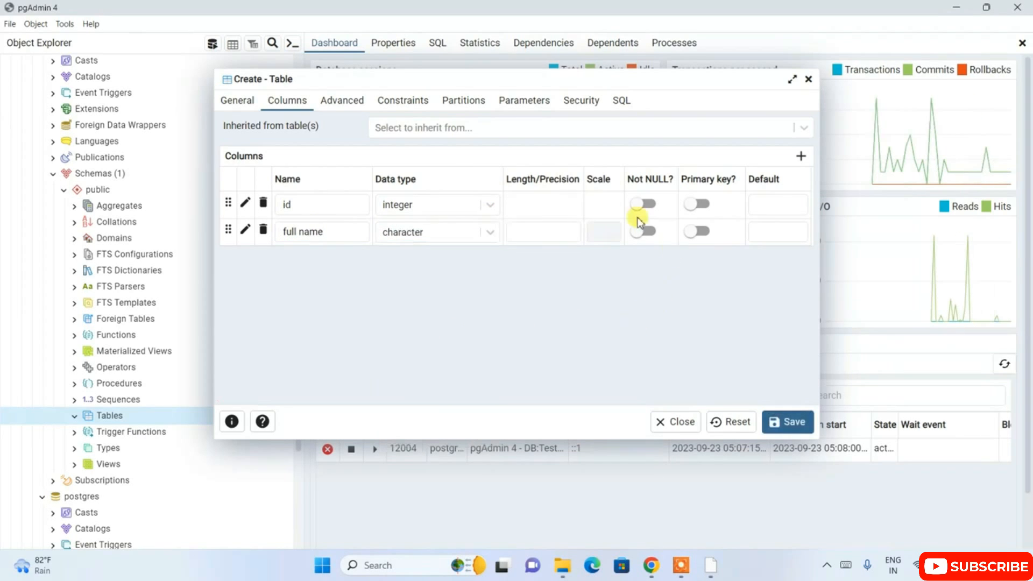
pyautogui.click(544, 233)
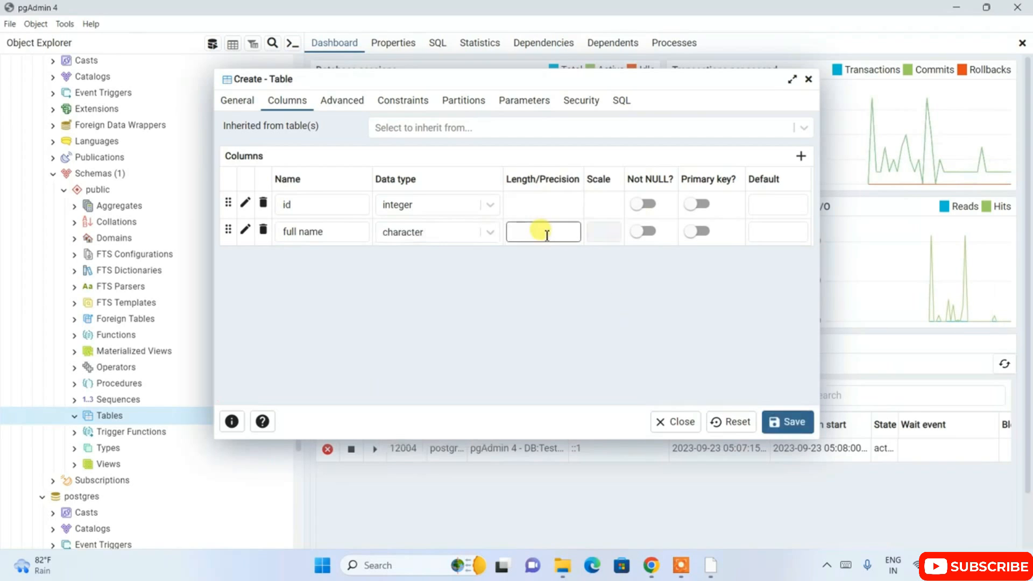
pyautogui.write('50')
pyautogui.click(646, 356)
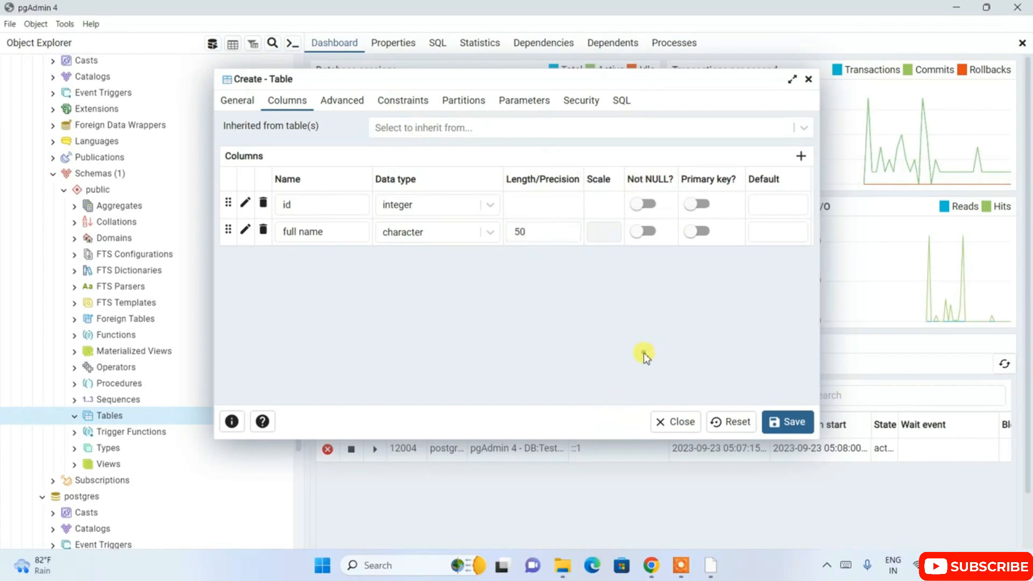
pyautogui.click(792, 424)
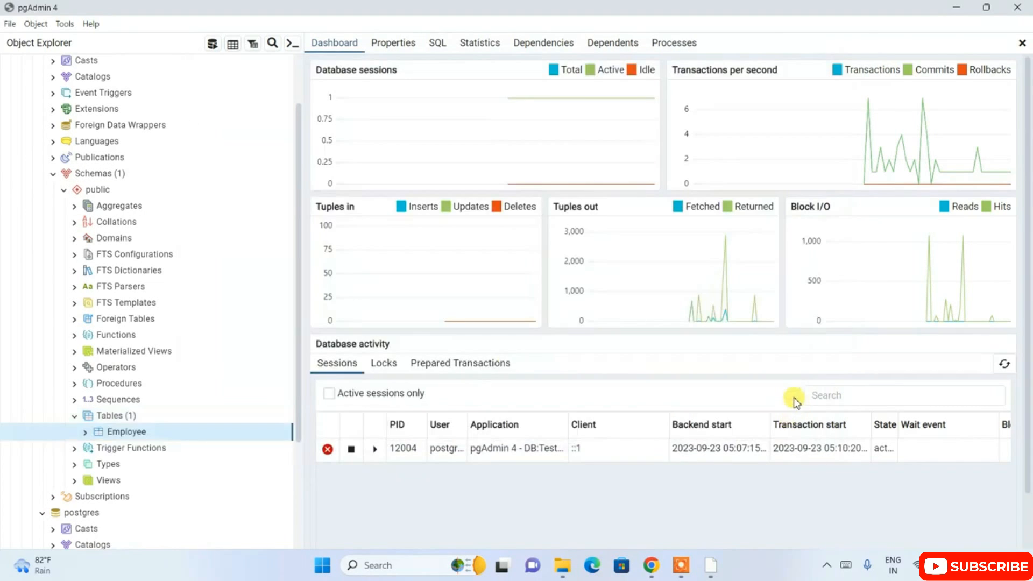
# Expand the Employee table's columns in the object tree and inspect the id and full name entries.
pyautogui.click(85, 432)
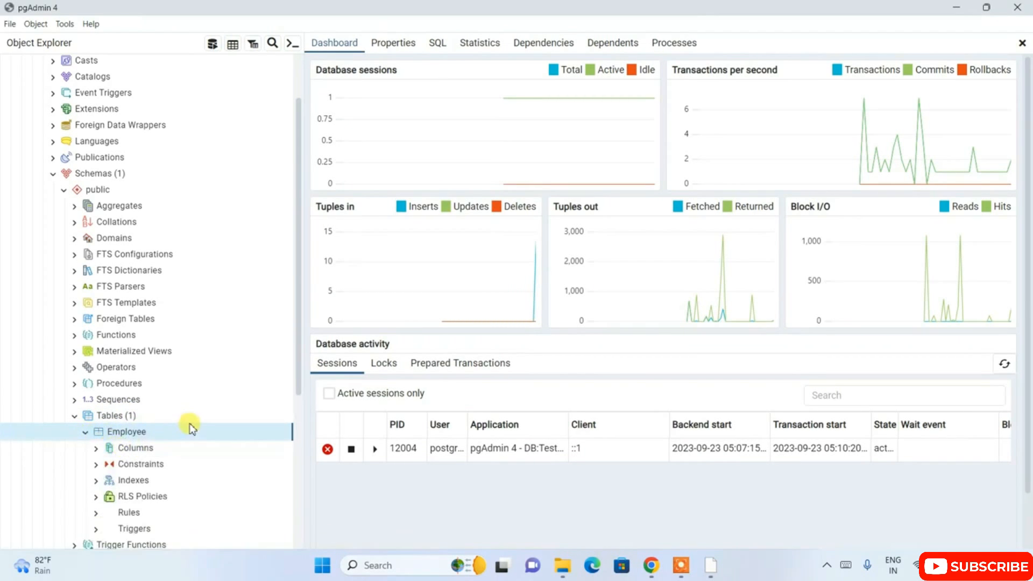
pyautogui.scroll(-3, 189, 426)
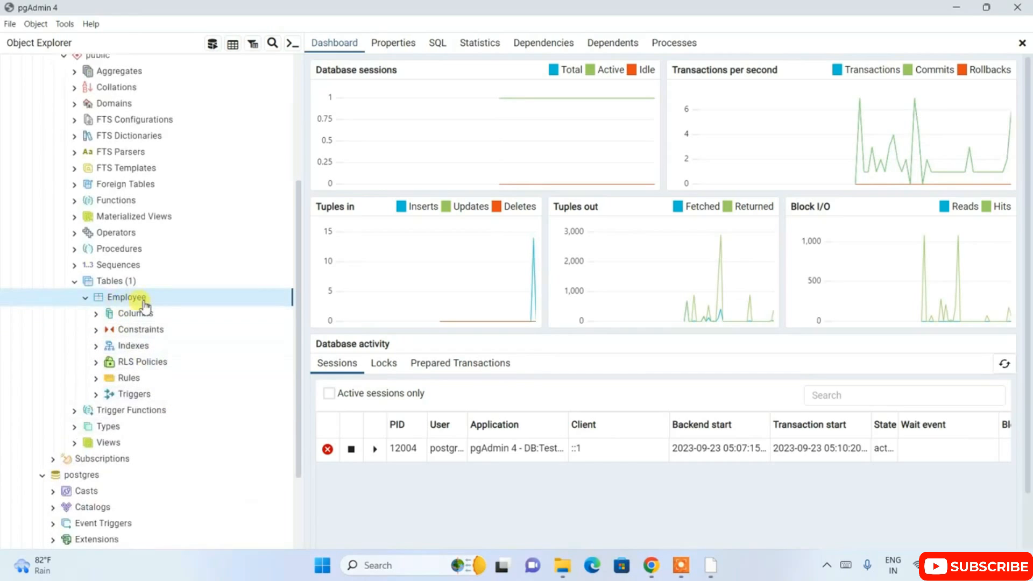
pyautogui.click(97, 317)
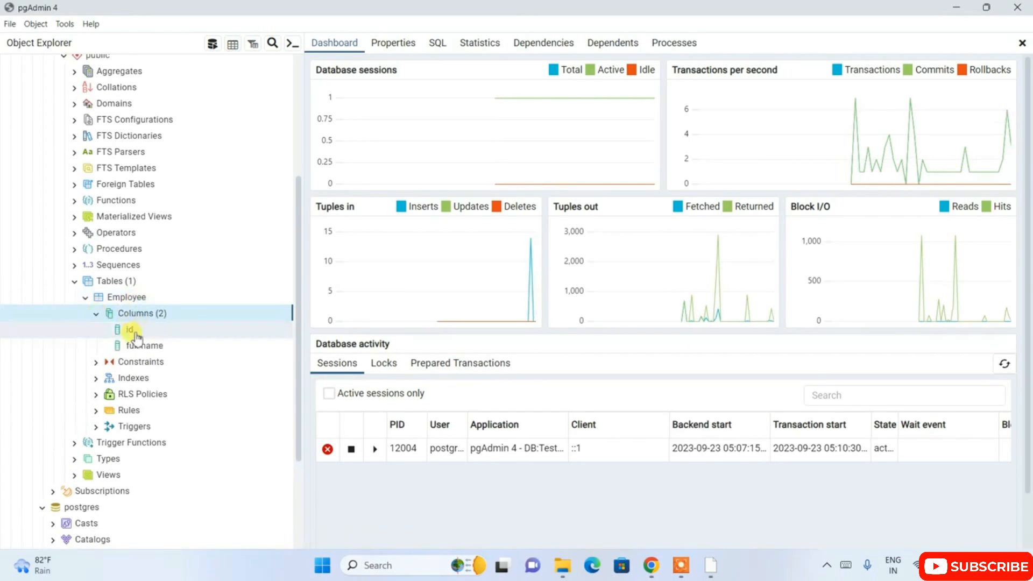
pyautogui.click(136, 333)
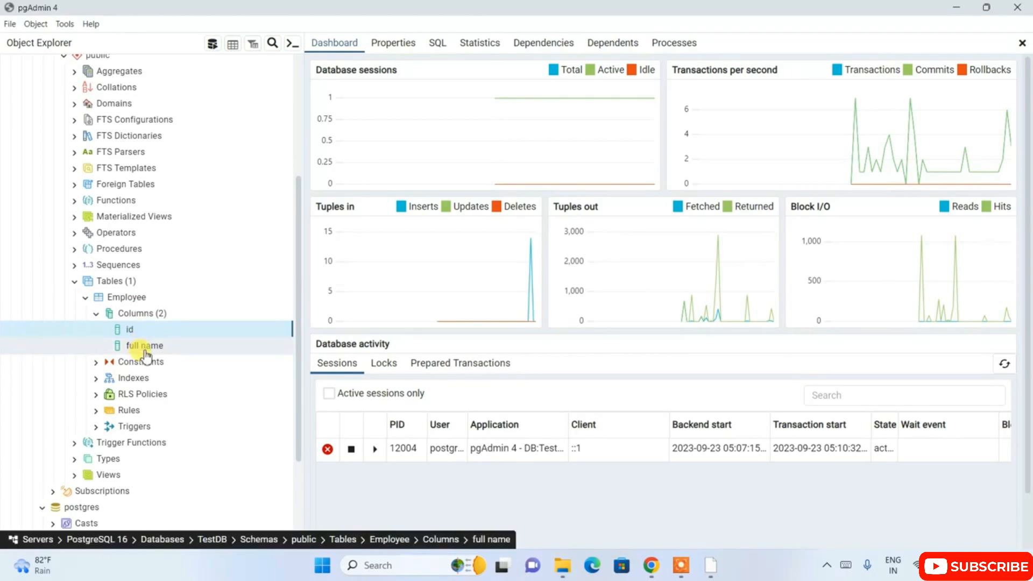
pyautogui.click(146, 347)
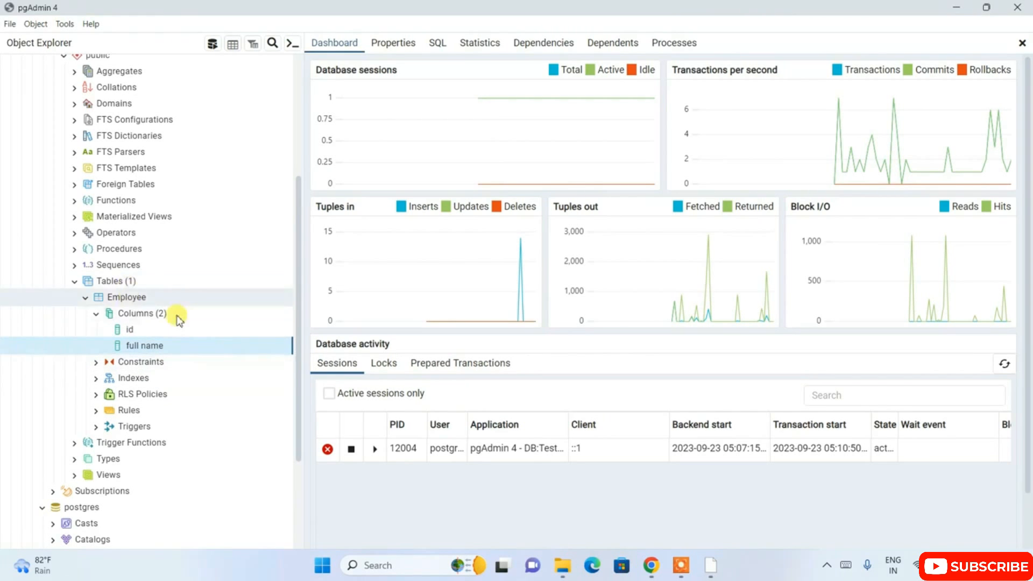
# Open a Query Tool for the TestDB database and place the cursor in its empty editor.
pyautogui.scroll(4, 177, 321)
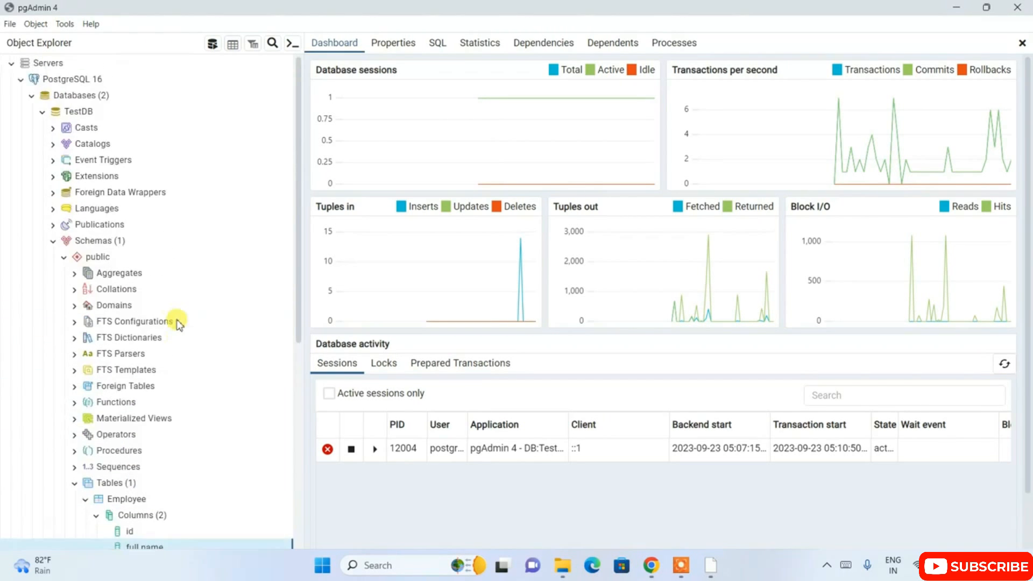
pyautogui.click(77, 114)
pyautogui.rightClick(89, 114)
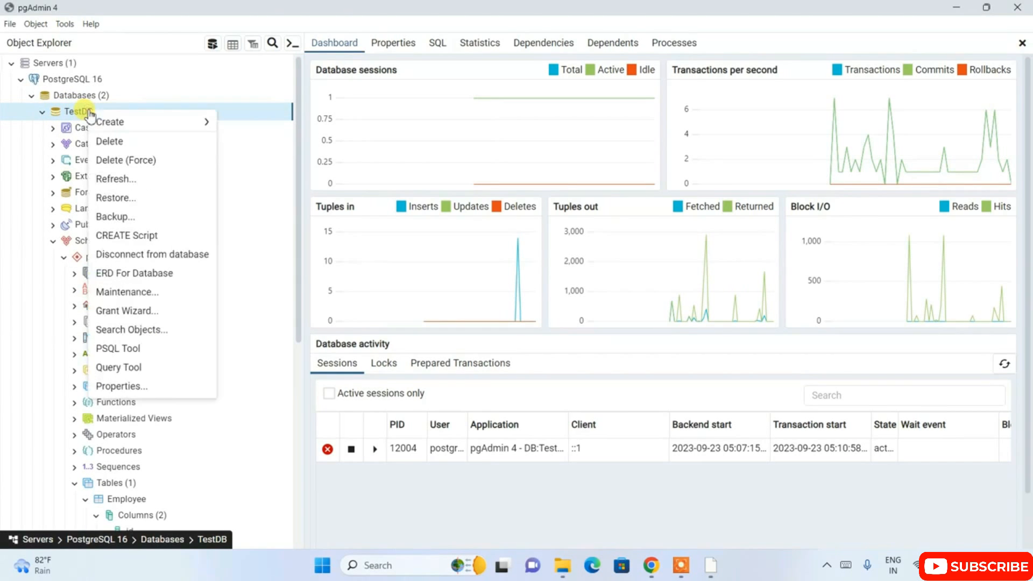
pyautogui.click(135, 368)
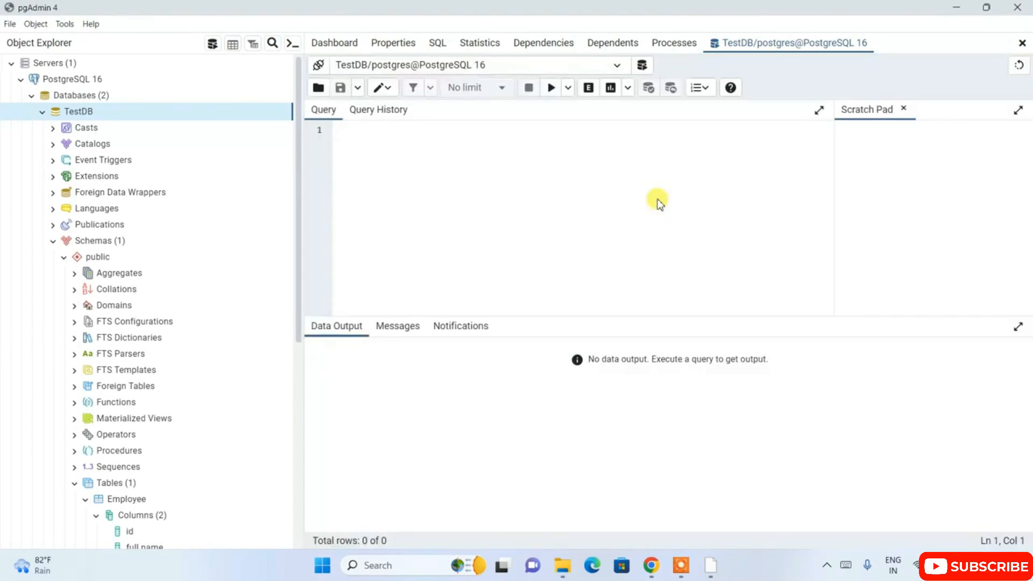
pyautogui.click(408, 133)
# Generate an INSERT script for the Employee table in the public schema.
pyautogui.scroll(-5, 198, 276)
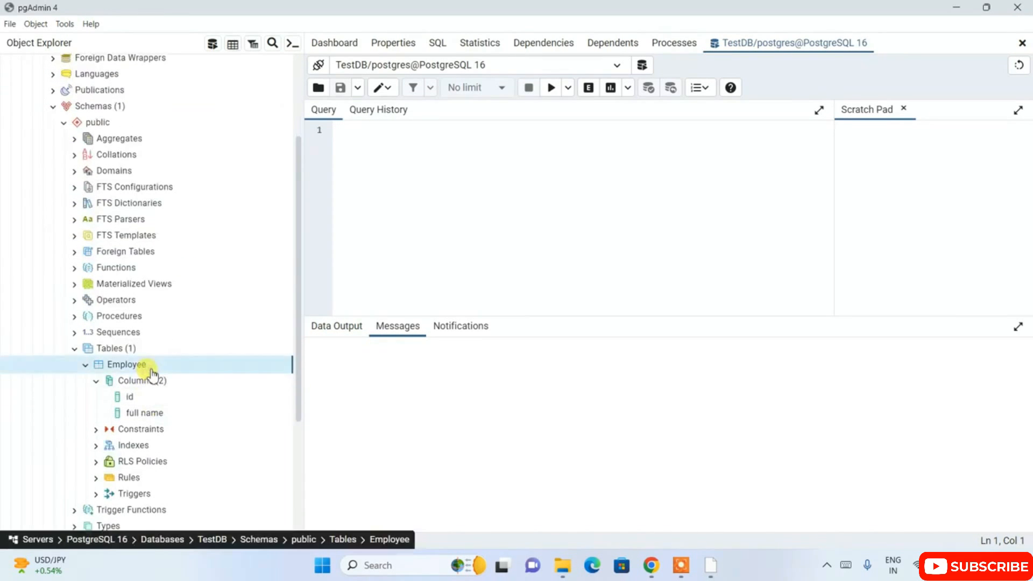
pyautogui.rightClick(151, 372)
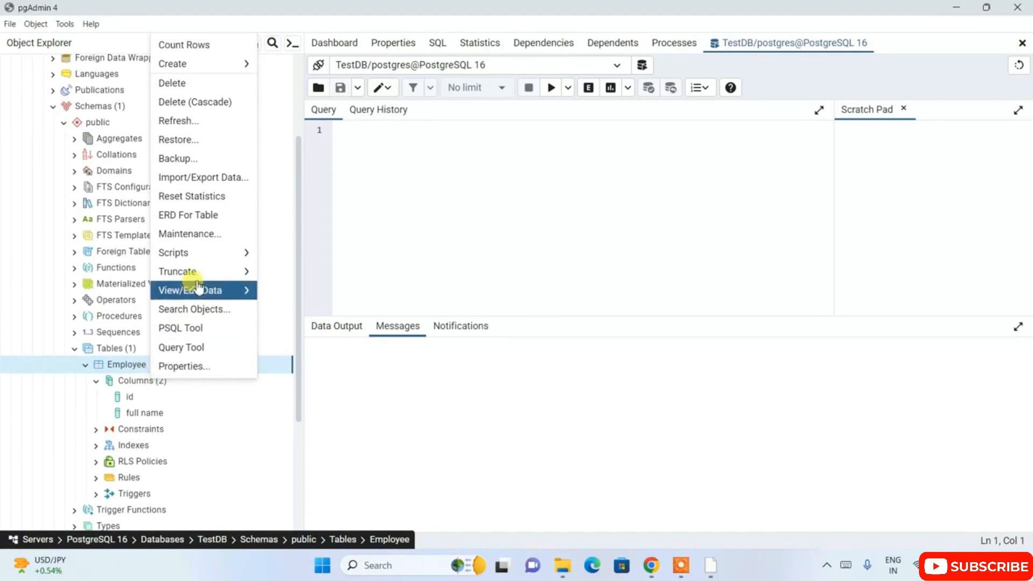
pyautogui.moveTo(212, 258)
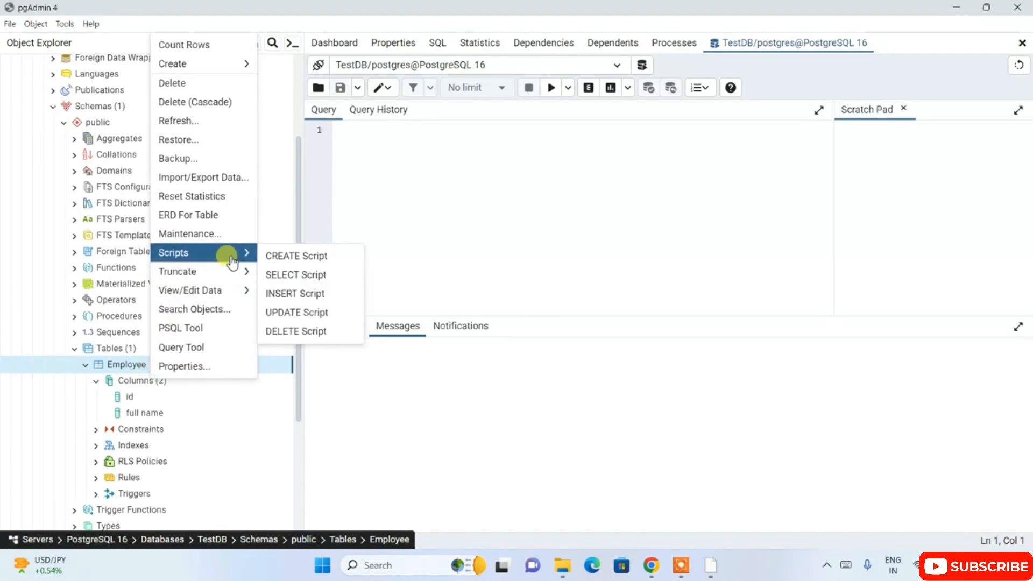
pyautogui.click(293, 297)
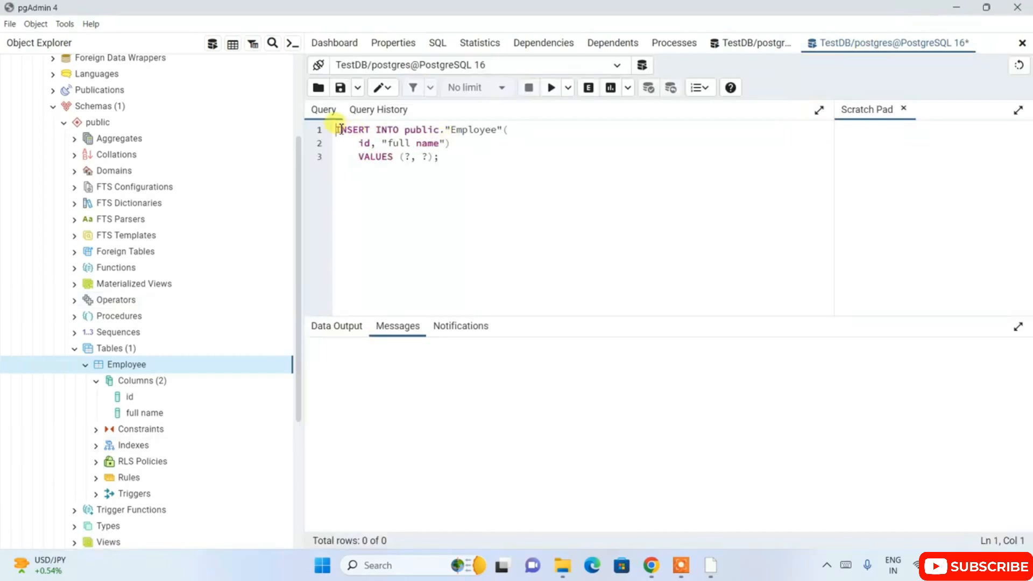
pyautogui.moveTo(464, 162); pyautogui.dragTo(330, 131)
pyautogui.click(556, 183)
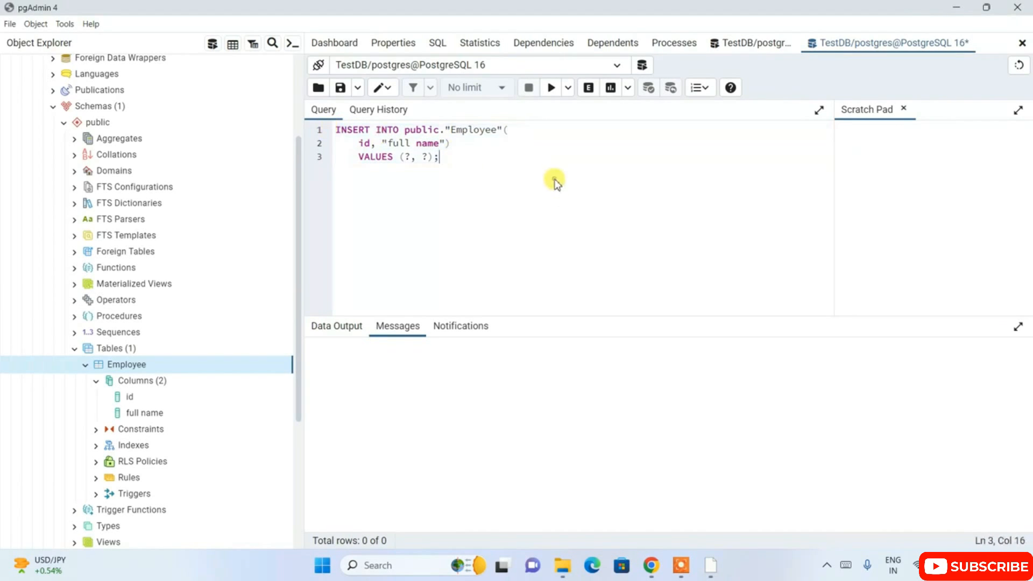
# Fill the INSERT placeholders with 1 and "Rahul Dravid" in double quotes, and execute the whole statement.
pyautogui.click(412, 160)
pyautogui.press('BackSpace')
pyautogui.write('1')
pyautogui.press('Right')
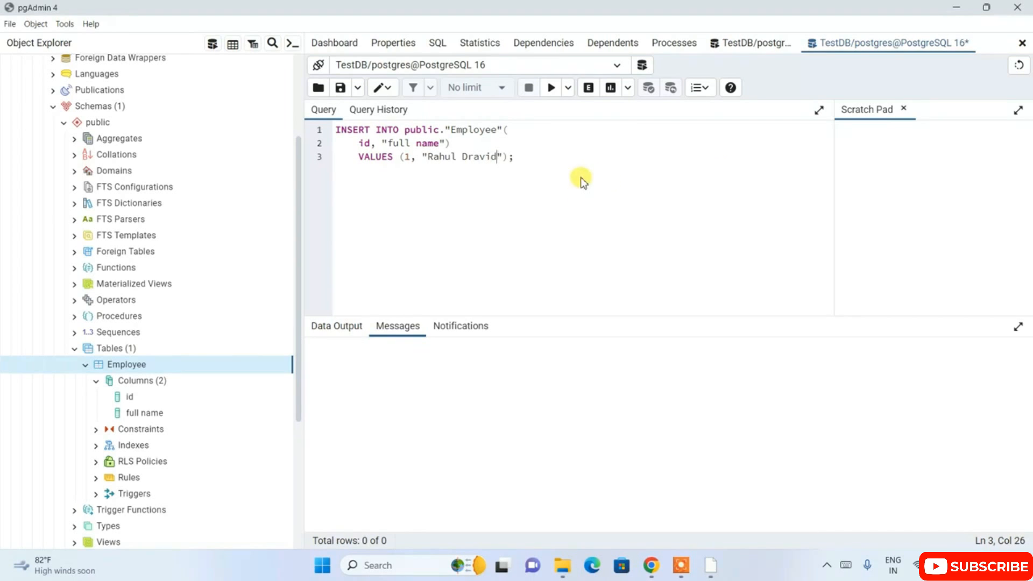
pyautogui.moveTo(580, 173); pyautogui.dragTo(324, 125)
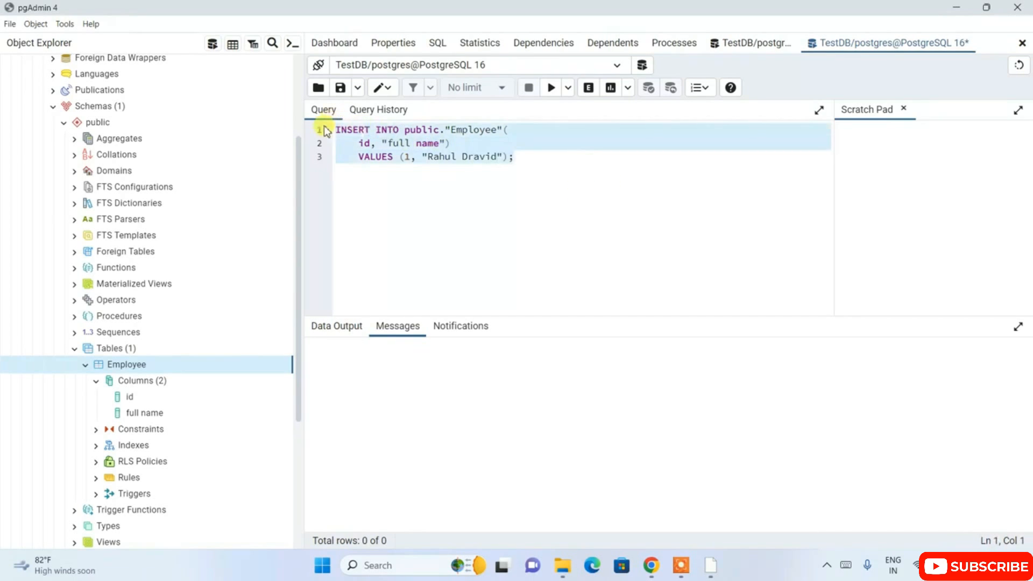
pyautogui.click(555, 88)
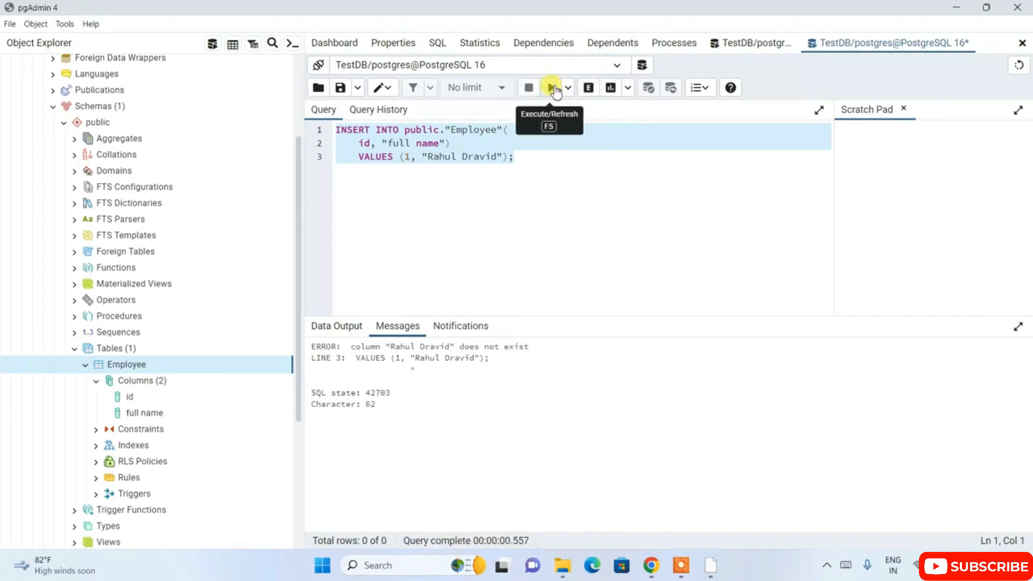
# Replace the double quotes around the full name value with single quotes and execute the whole INSERT statement.
pyautogui.click(430, 157)
pyautogui.press('BackSpace')
pyautogui.write("'")
pyautogui.press('Right')
pyautogui.press('Right')
pyautogui.press('Right')
pyautogui.press('Right')
pyautogui.press('Right')
pyautogui.press('Right')
pyautogui.press('Right')
pyautogui.press('Right')
pyautogui.press('Right')
pyautogui.press('Right')
pyautogui.press('Right')
pyautogui.press('Right')
pyautogui.press('Right')
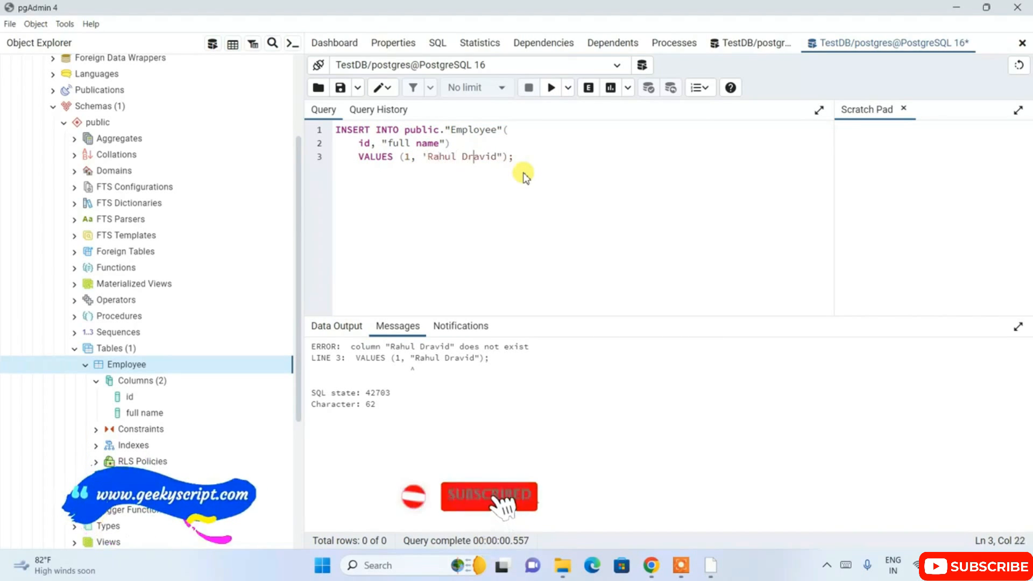
pyautogui.press('BackSpace')
pyautogui.write("'")
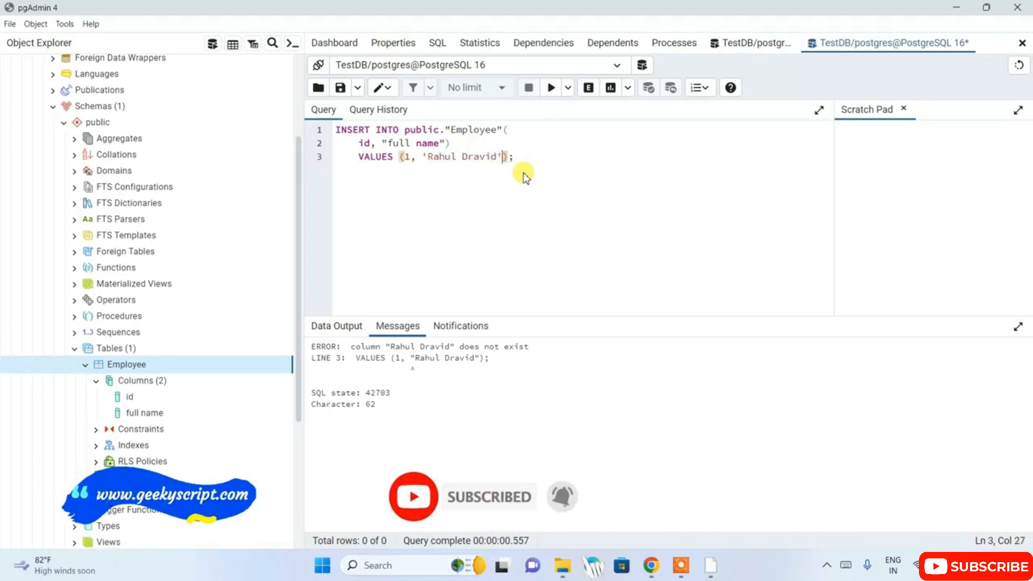
pyautogui.moveTo(523, 157); pyautogui.dragTo(329, 126)
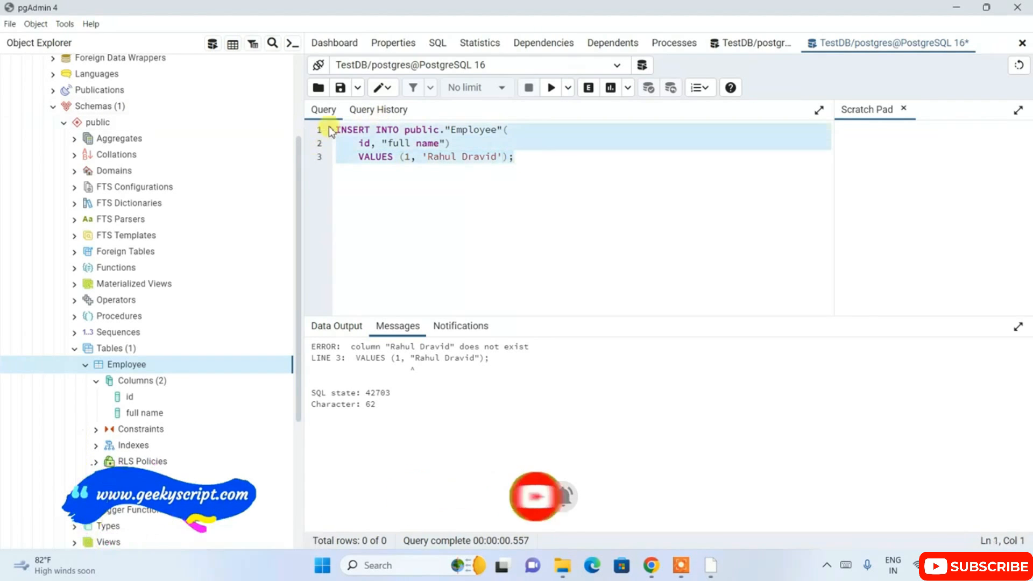
pyautogui.click(553, 89)
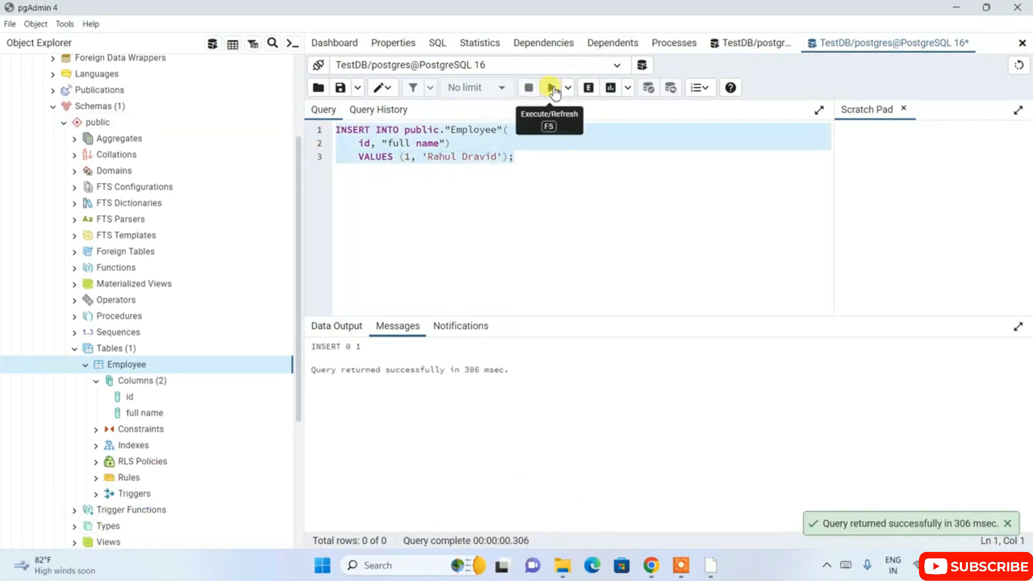